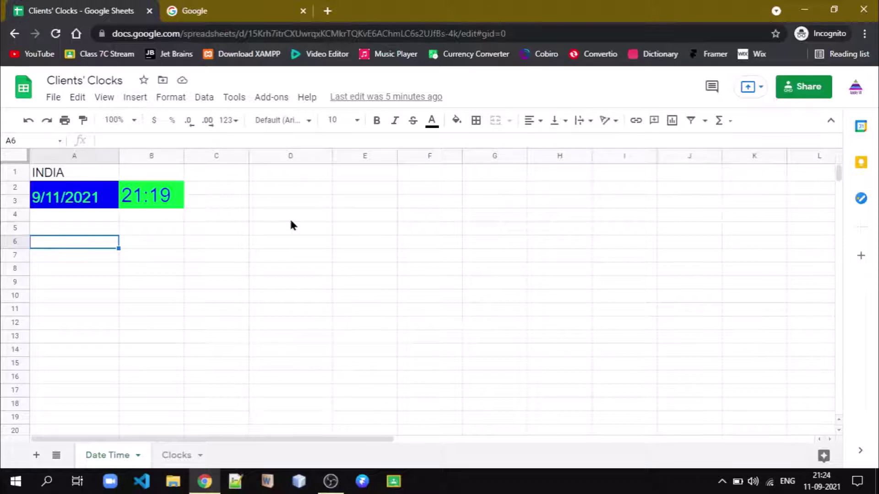
# - Review the Calculation tab of Spreadsheet settings, cancel without changes, and reopen the File menu
pyautogui.click(53, 97)
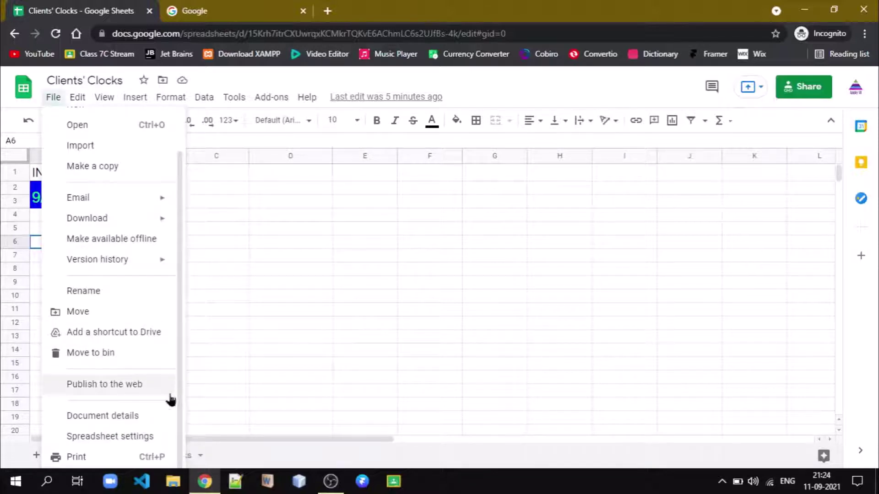
pyautogui.click(134, 437)
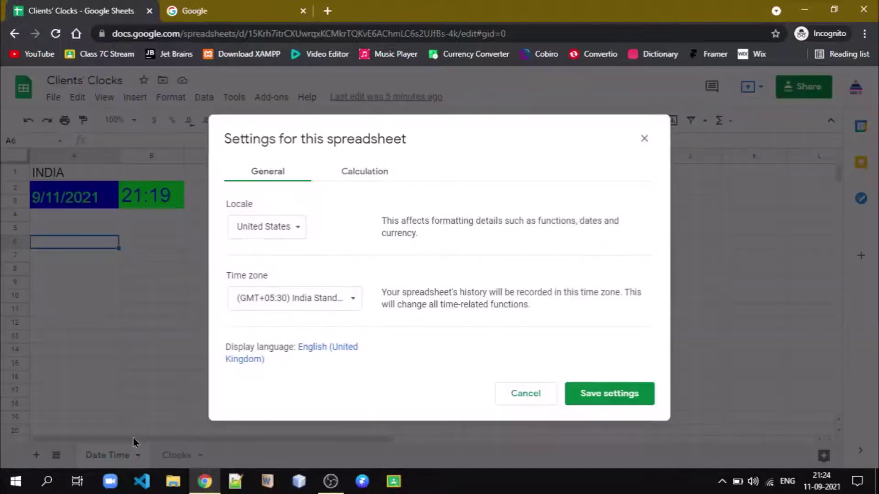
pyautogui.click(353, 173)
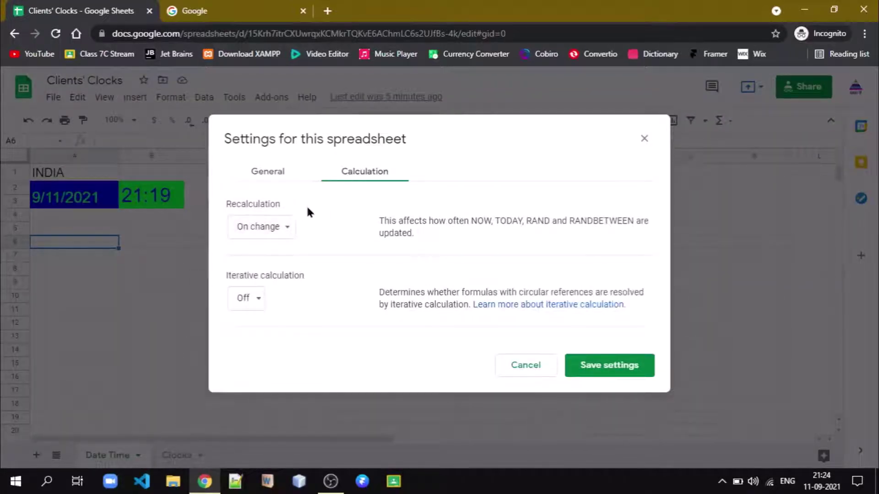
pyautogui.click(514, 366)
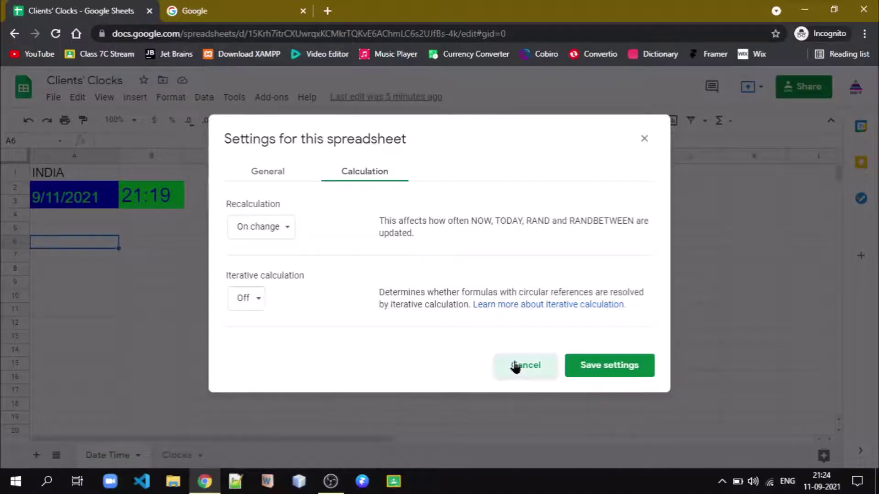
pyautogui.click(53, 97)
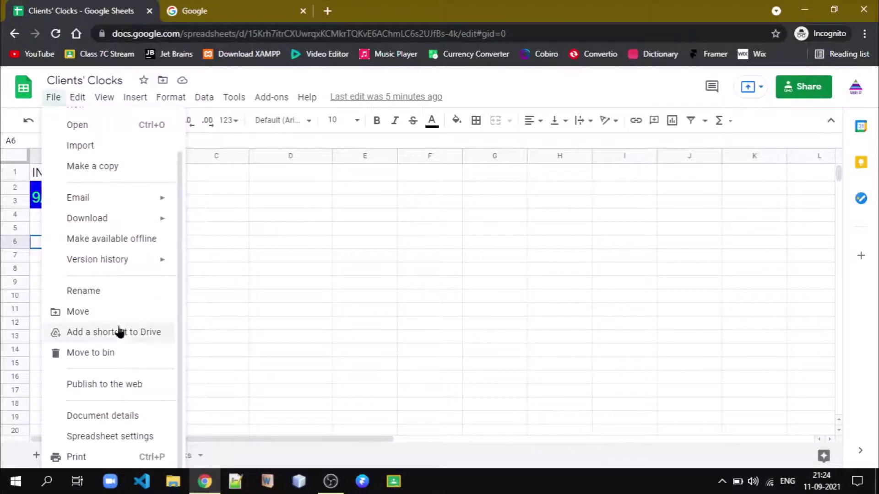
# - Set recalculation to 'On change and every minute' and save the spreadsheet settings
pyautogui.click(110, 436)
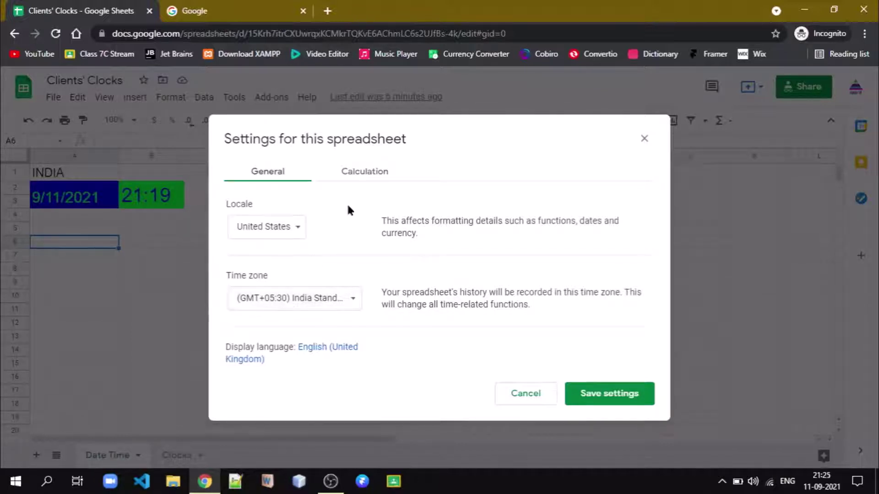
pyautogui.click(361, 177)
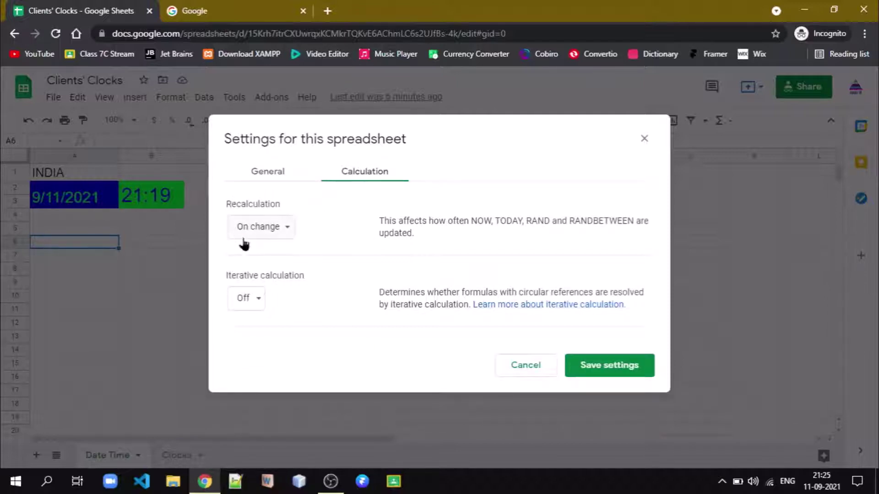
pyautogui.moveTo(226, 194)
pyautogui.mouseDown()
pyautogui.moveTo(227, 244)
pyautogui.moveTo(307, 240)
pyautogui.moveTo(280, 193)
pyautogui.moveTo(224, 197)
pyautogui.mouseUp()
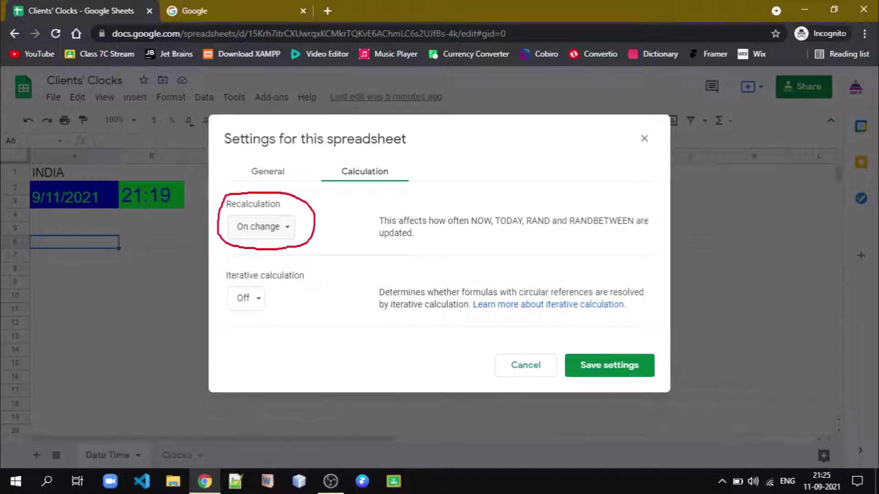
pyautogui.click(286, 229)
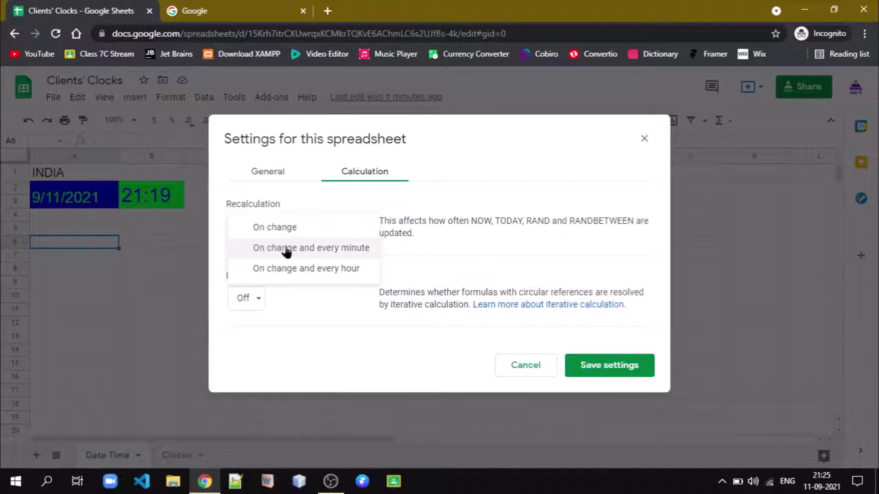
pyautogui.click(286, 249)
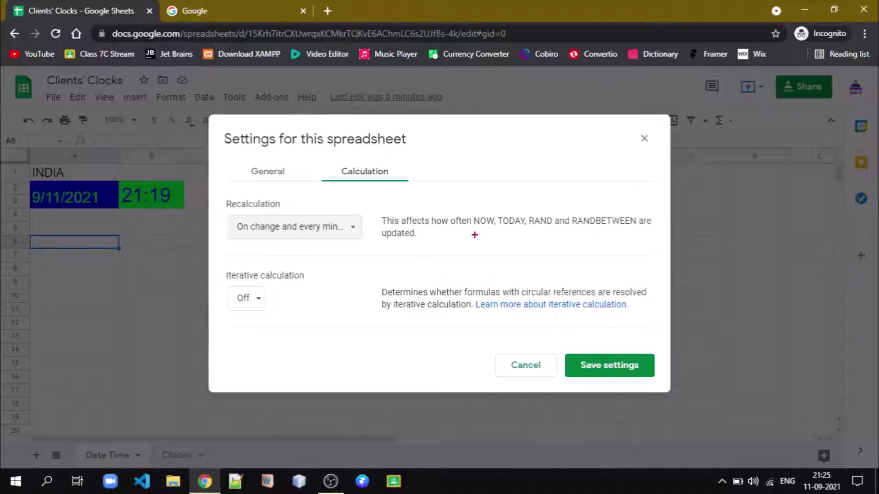
pyautogui.moveTo(470, 232); pyautogui.dragTo(643, 229)
pyautogui.click(600, 369)
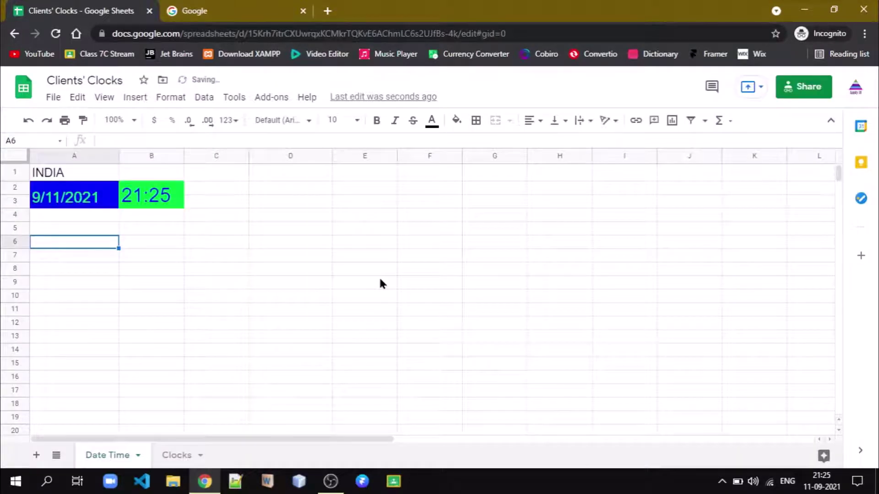
pyautogui.moveTo(132, 177)
pyautogui.mouseDown()
pyautogui.moveTo(120, 183)
pyautogui.moveTo(121, 214)
pyautogui.moveTo(175, 222)
pyautogui.moveTo(175, 179)
pyautogui.moveTo(132, 177)
pyautogui.mouseUp()
pyautogui.press('Escape')
pyautogui.click(176, 457)
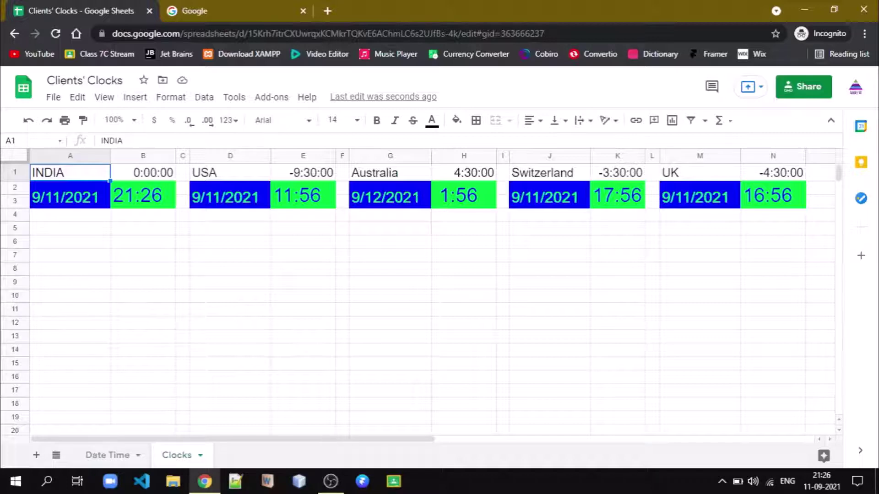
pyautogui.moveTo(58, 233); pyautogui.dragTo(130, 188)
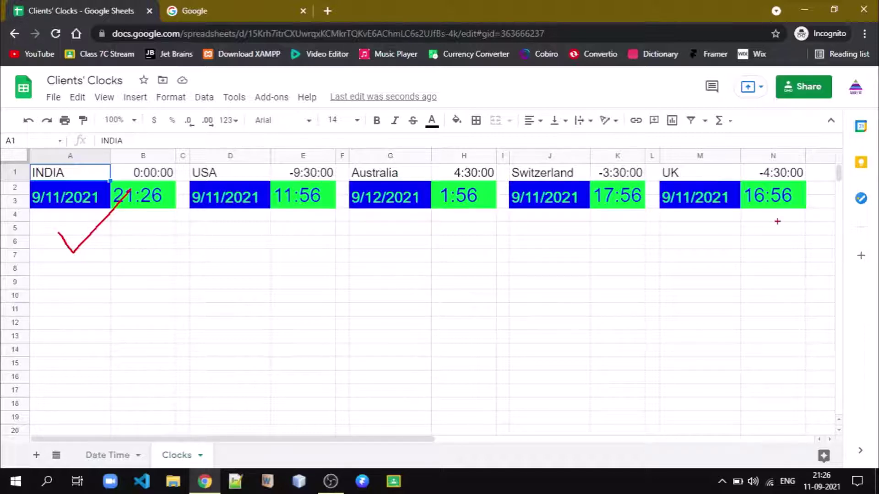
pyautogui.press('Escape')
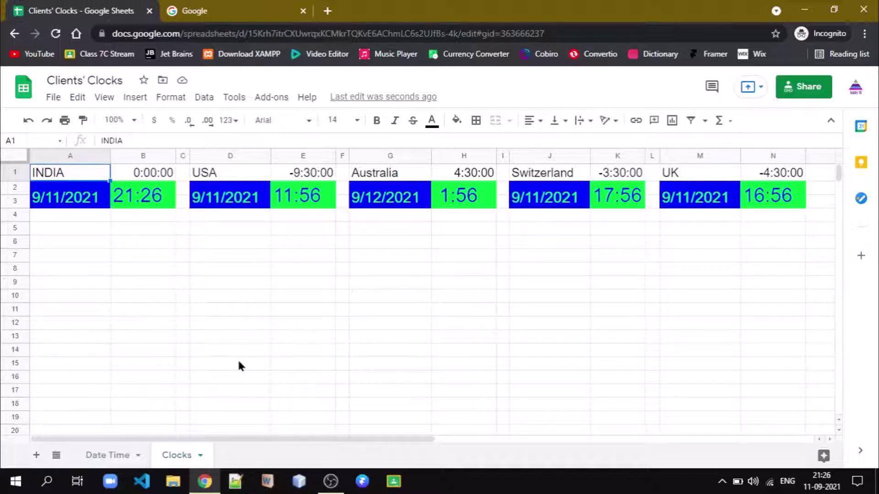
pyautogui.click(109, 455)
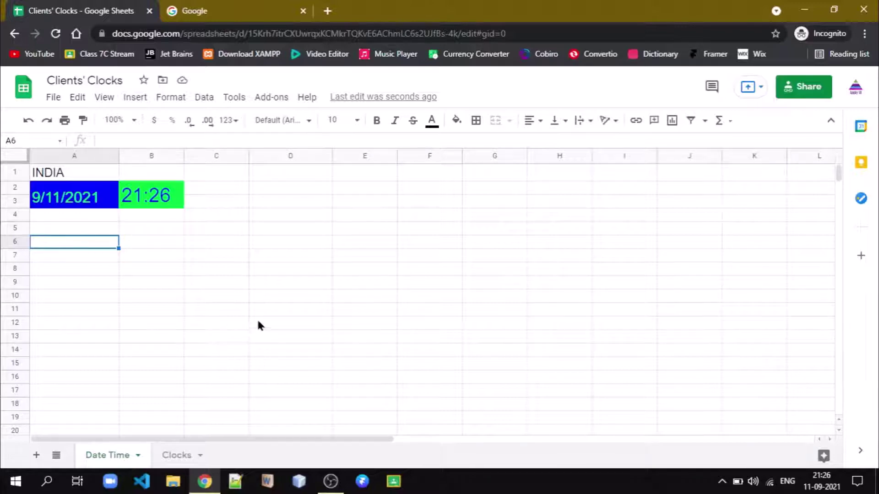
# - Enter =NOW() in cell A6 to show the current date and time
pyautogui.write('NOW')
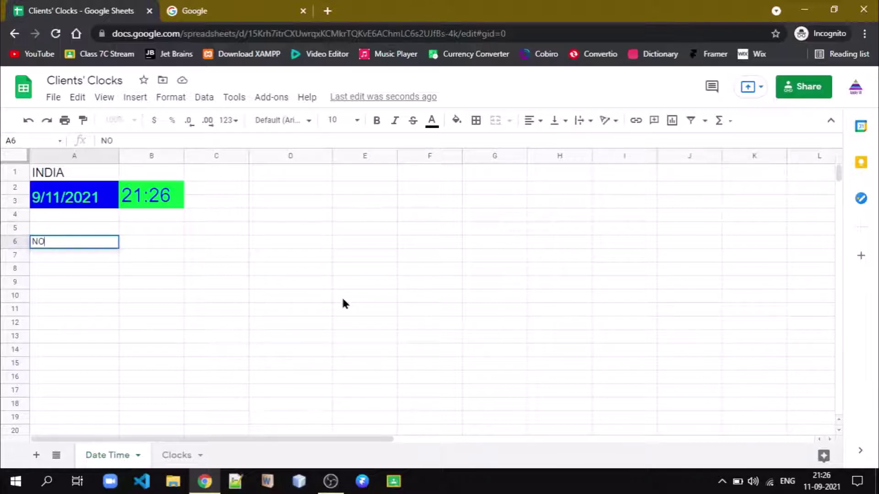
pyautogui.press('BackSpace')
pyautogui.press('BackSpace')
pyautogui.press('BackSpace')
pyautogui.write('=NOW')
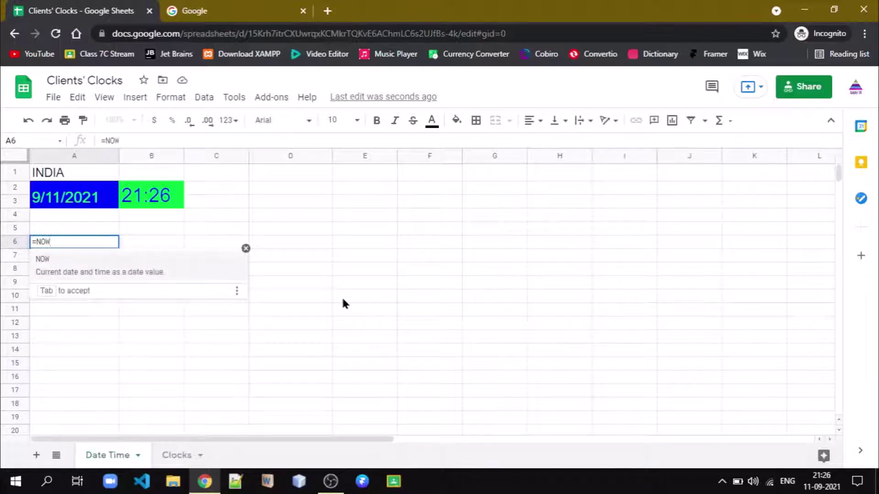
pyautogui.press('Tab')
pyautogui.press('Return')
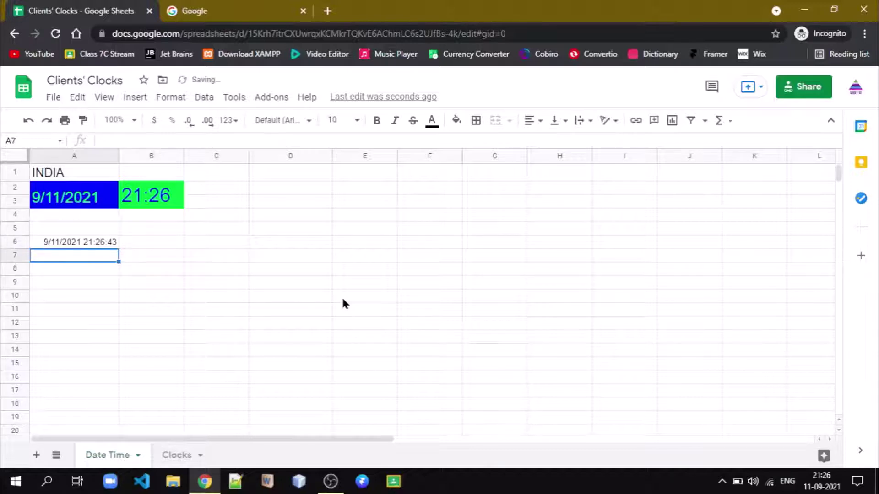
pyautogui.press('Up')
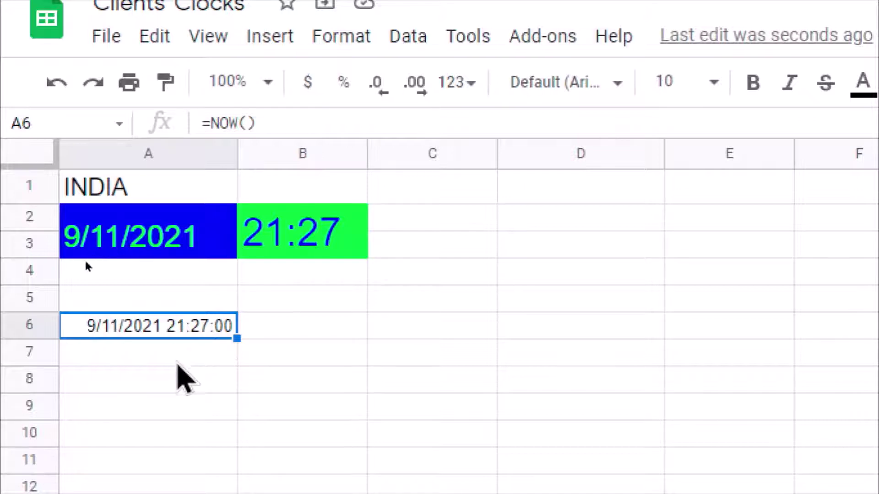
# - Enter =LEFT(A6,10) in cell A8 to show the date 9/11/2021
pyautogui.click(136, 384)
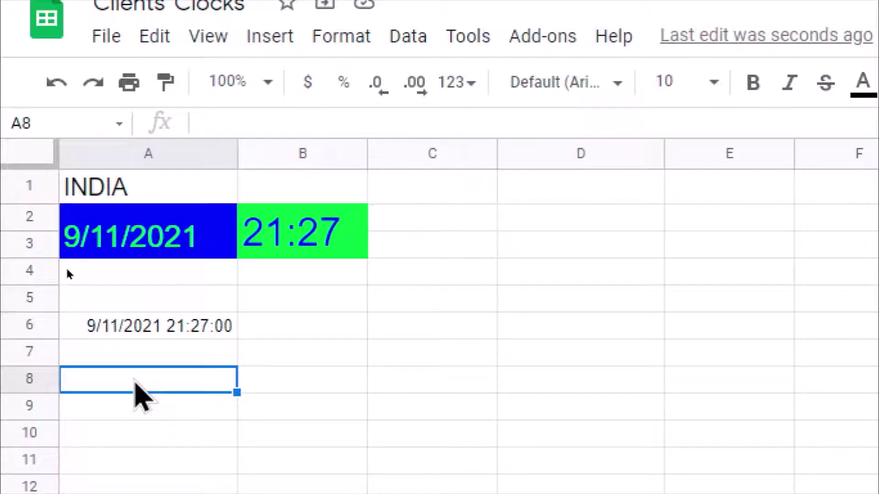
pyautogui.write('=')
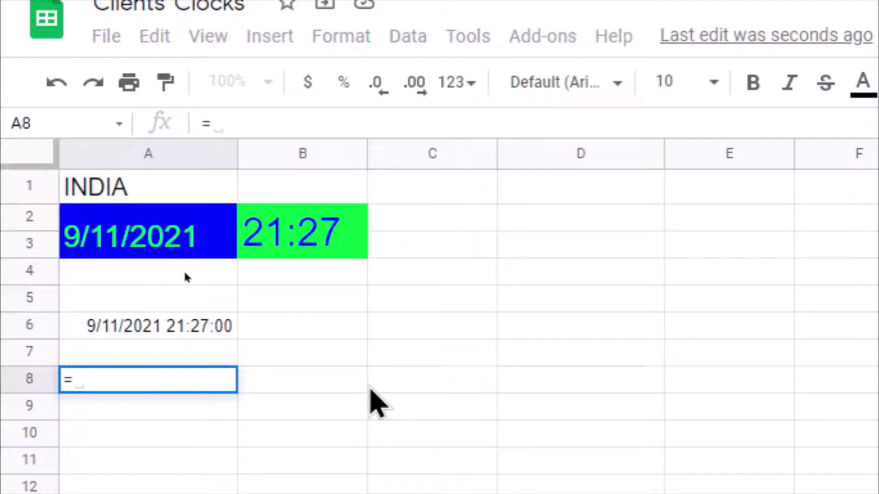
pyautogui.write('LEF')
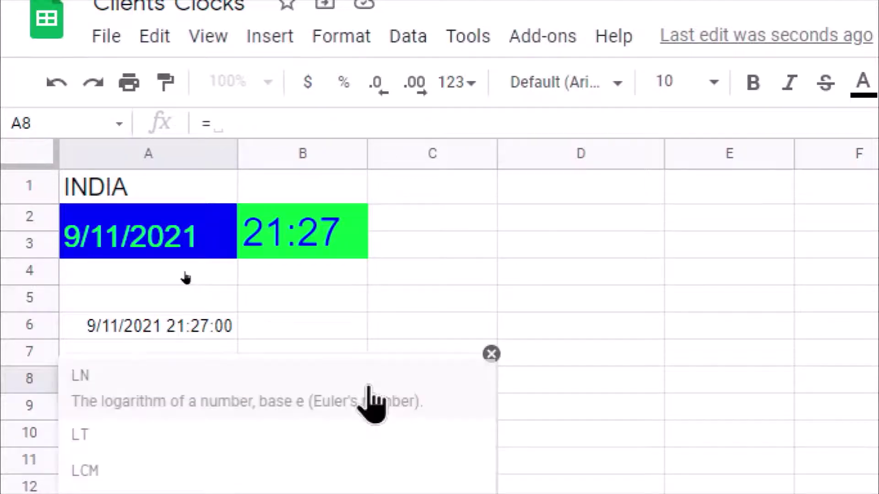
pyautogui.write('T(')
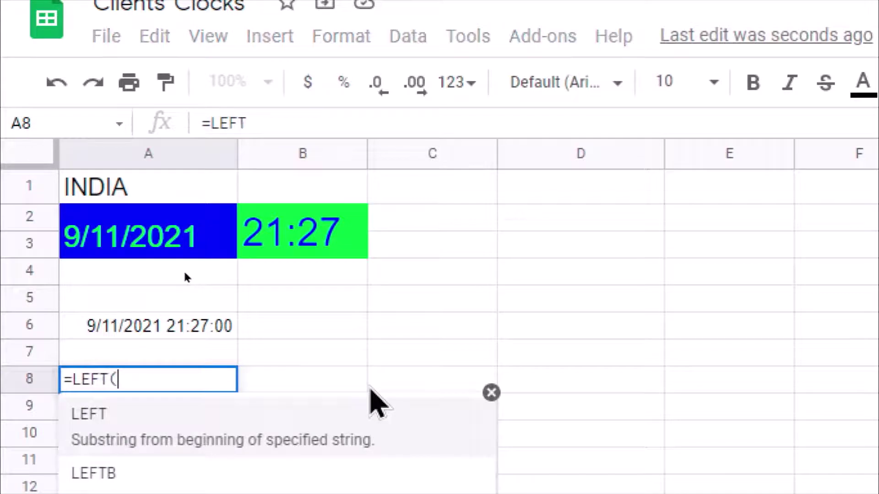
pyautogui.click(107, 326)
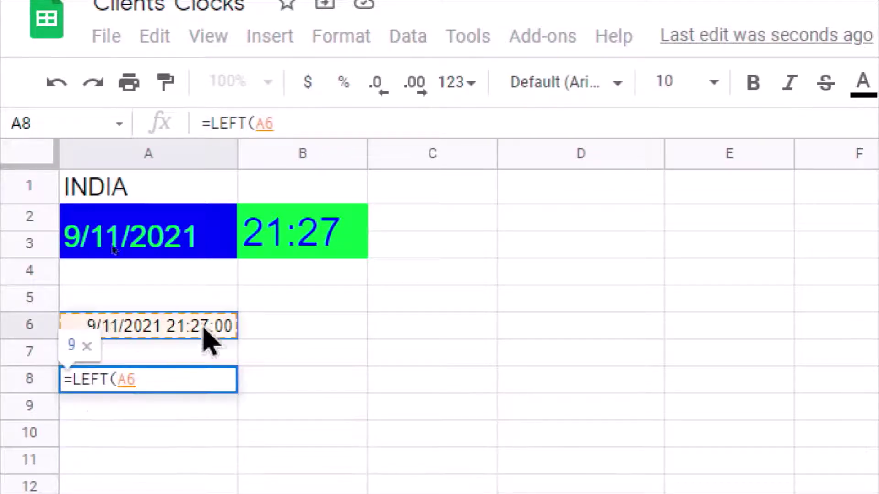
pyautogui.write(',')
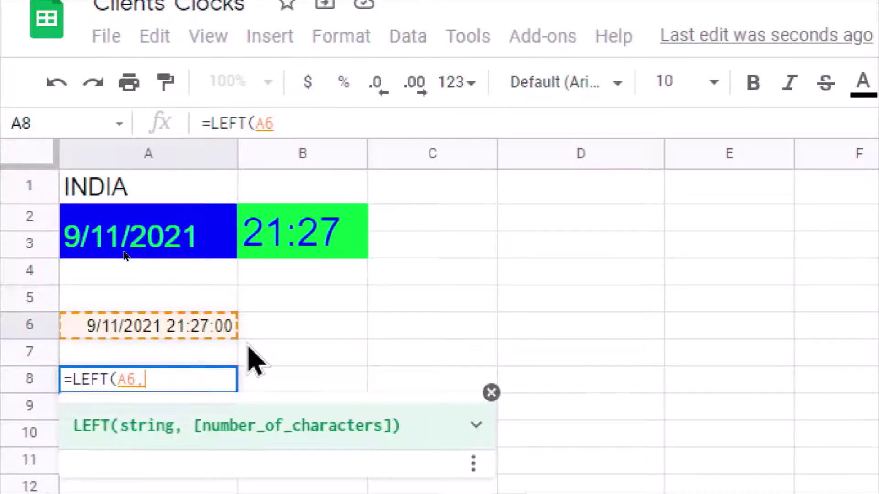
pyautogui.write('1')
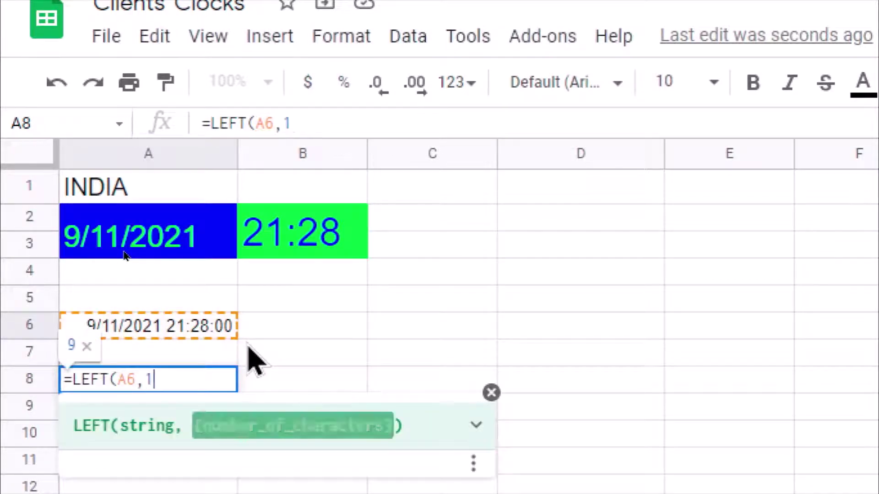
pyautogui.write('0)')
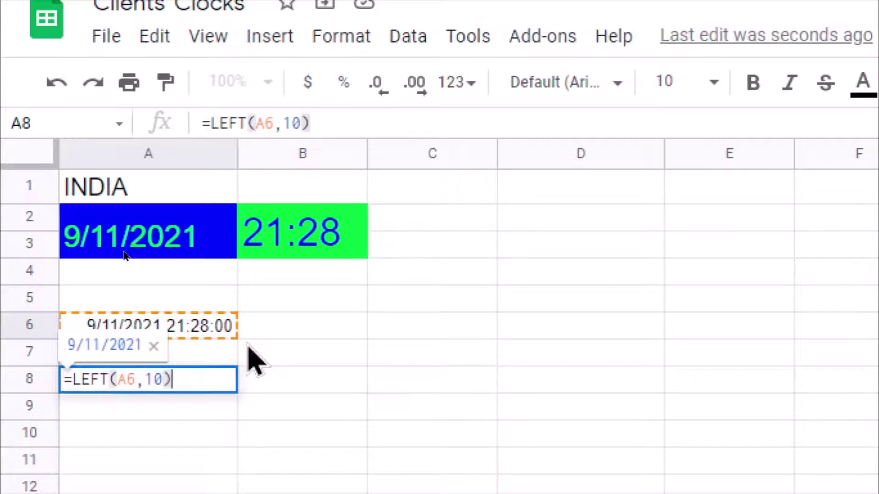
pyautogui.press('Return')
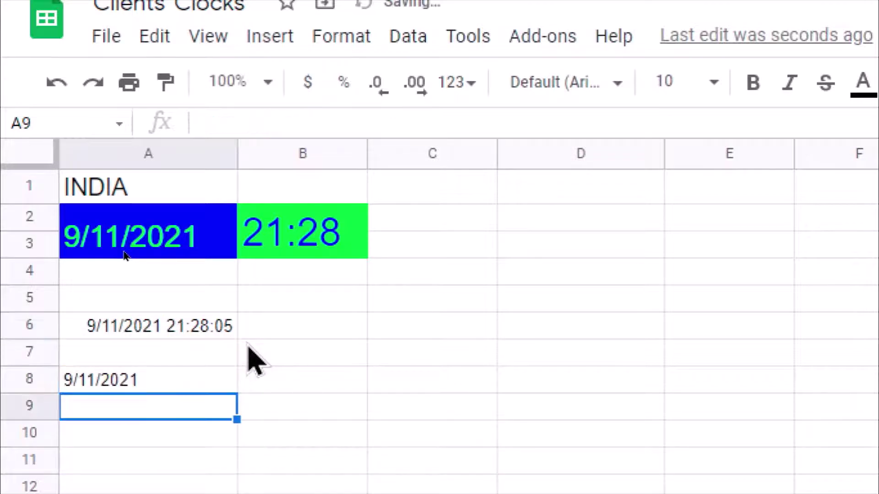
pyautogui.click(153, 386)
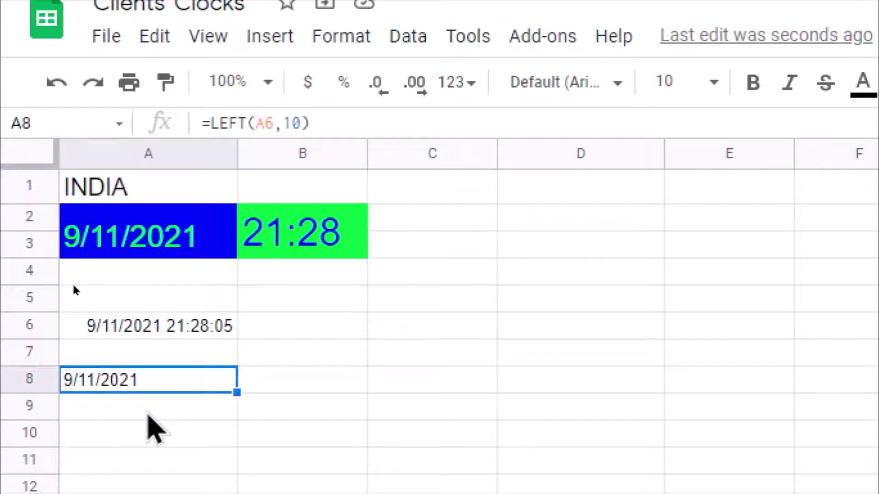
pyautogui.click(148, 413)
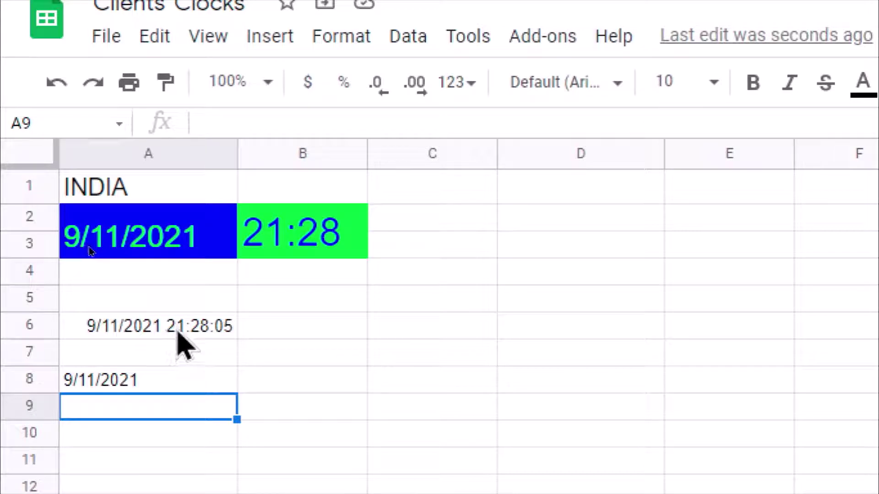
# - Enter =RIGHT(A6,8) in cell A9 to show the time 21:29:00
pyautogui.write('=')
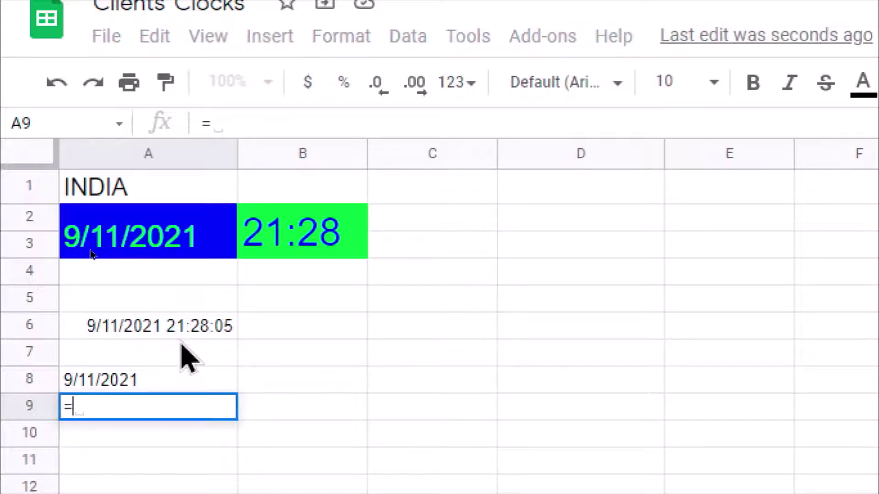
pyautogui.write('RIGHT(')
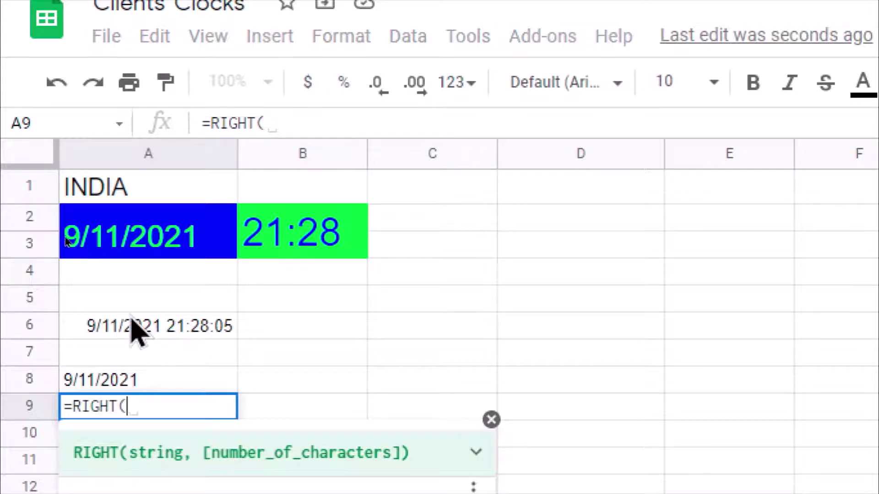
pyautogui.press('Up')
pyautogui.press('Up')
pyautogui.press('Up')
pyautogui.press('Up')
pyautogui.press('Down')
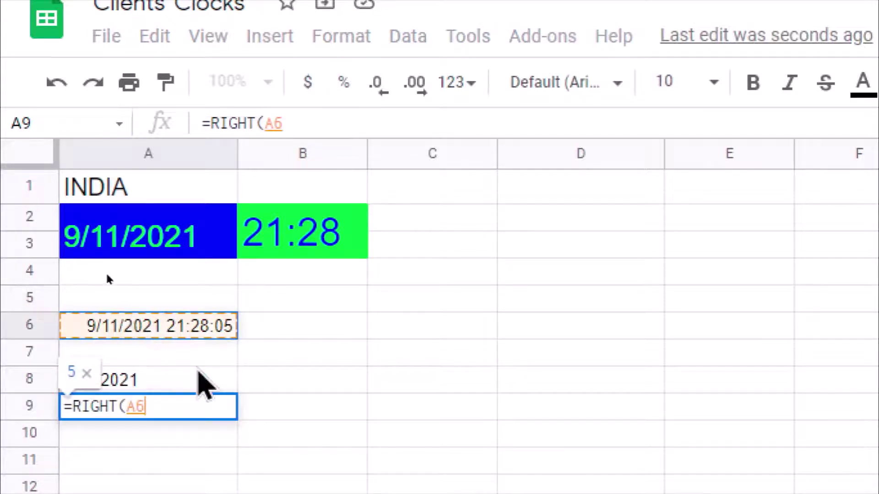
pyautogui.write(',')
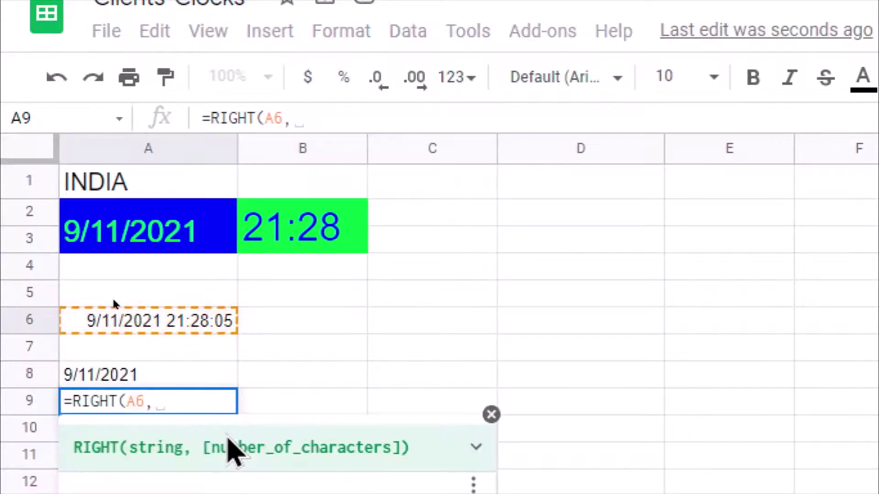
pyautogui.write('8)')
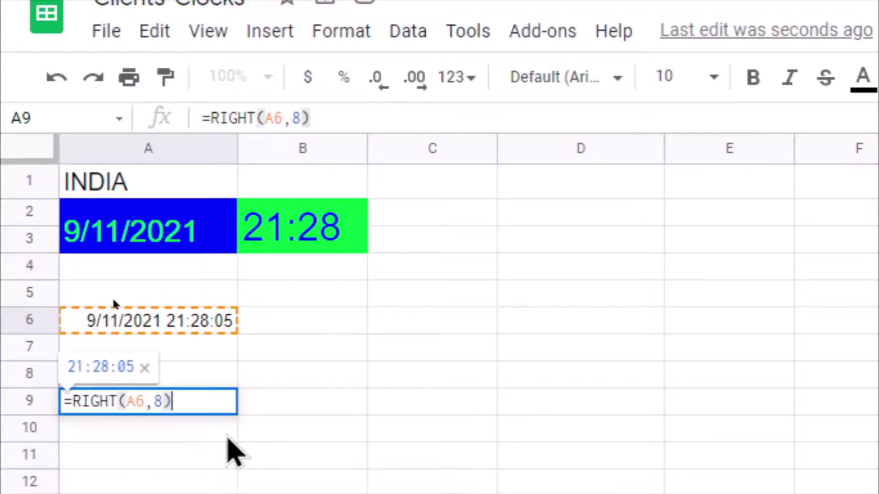
pyautogui.press('Return')
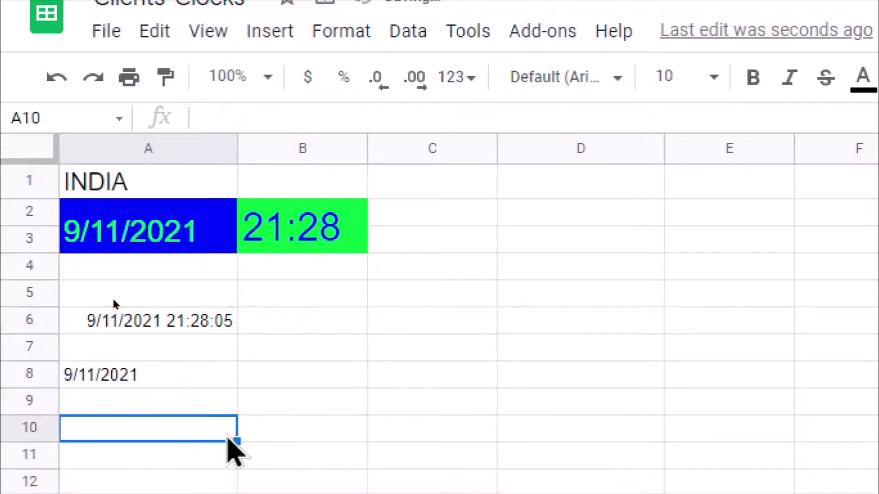
pyautogui.press('Up')
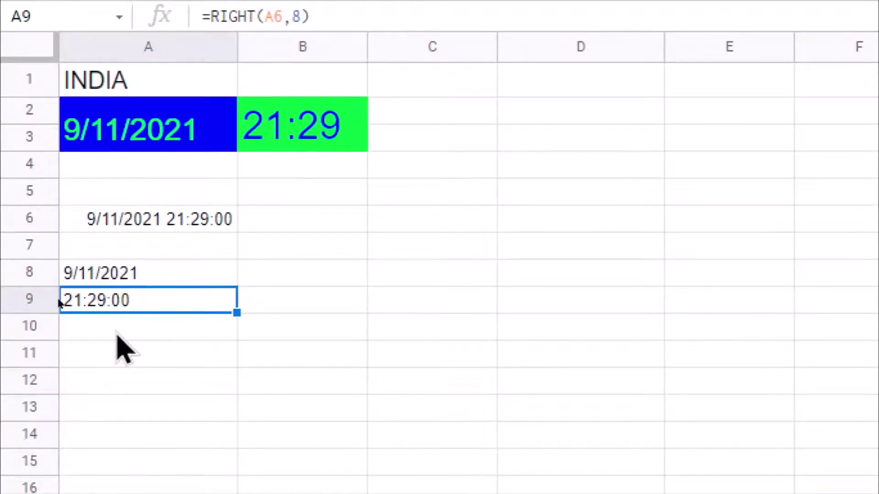
# - Enter =LEFT(A9,5) in cell A10 to show hours and minutes, 21:29
pyautogui.click(116, 333)
pyautogui.write('=')
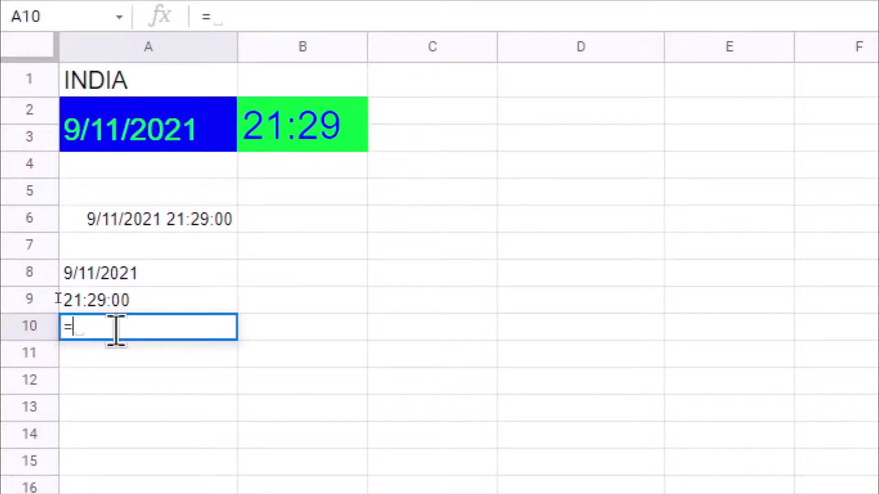
pyautogui.write('LEFT(')
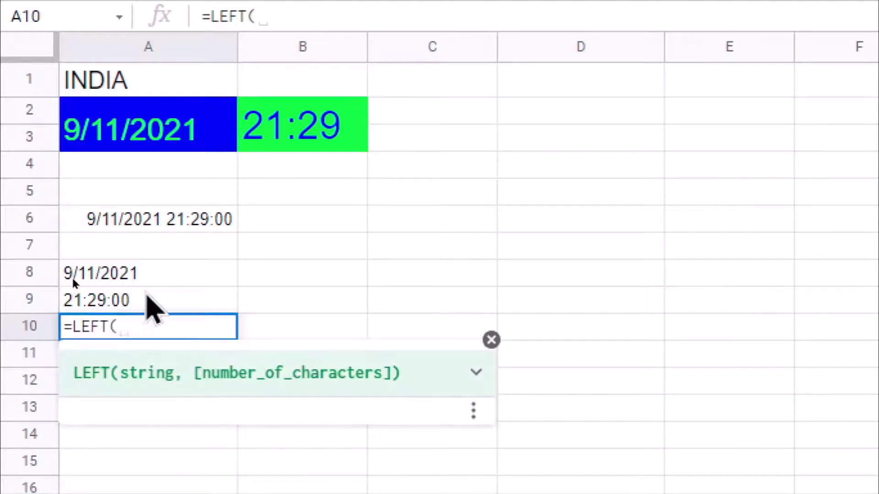
pyautogui.click(147, 298)
pyautogui.write(',')
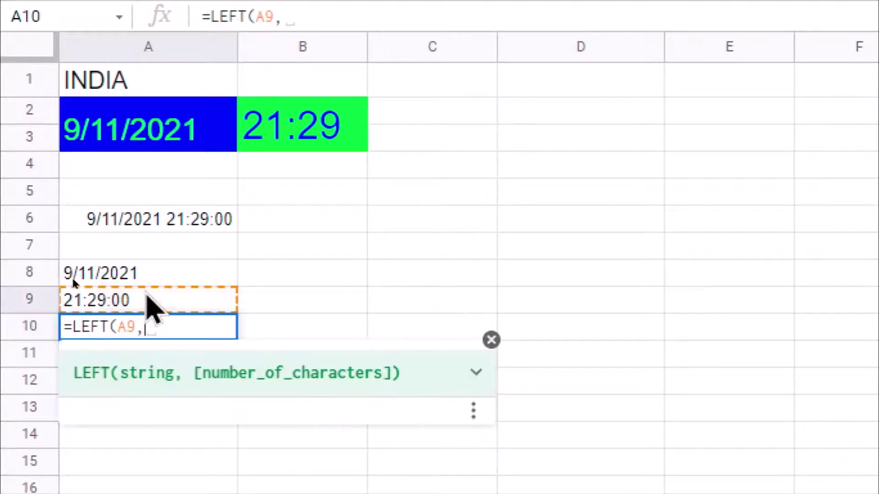
pyautogui.write('5)')
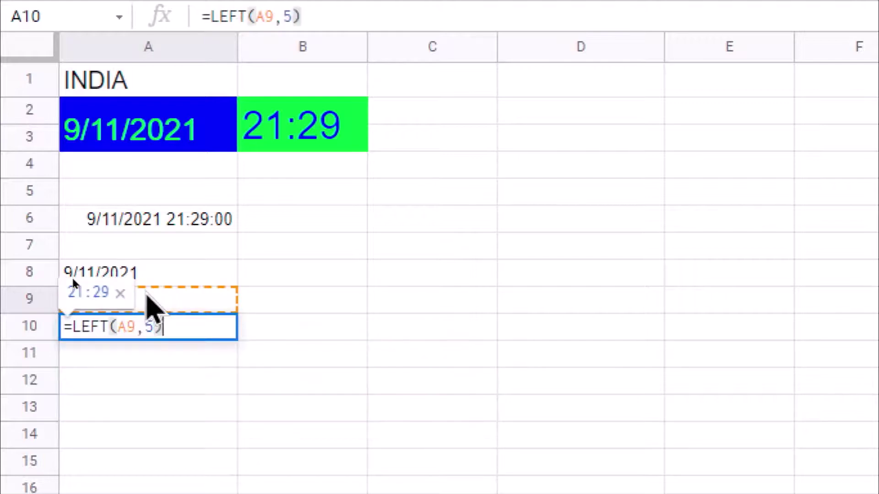
pyautogui.press('Return')
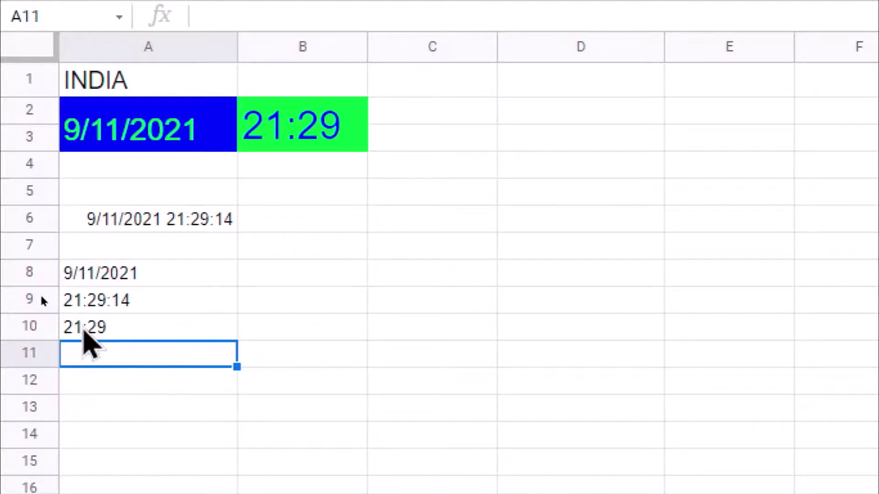
pyautogui.click(84, 333)
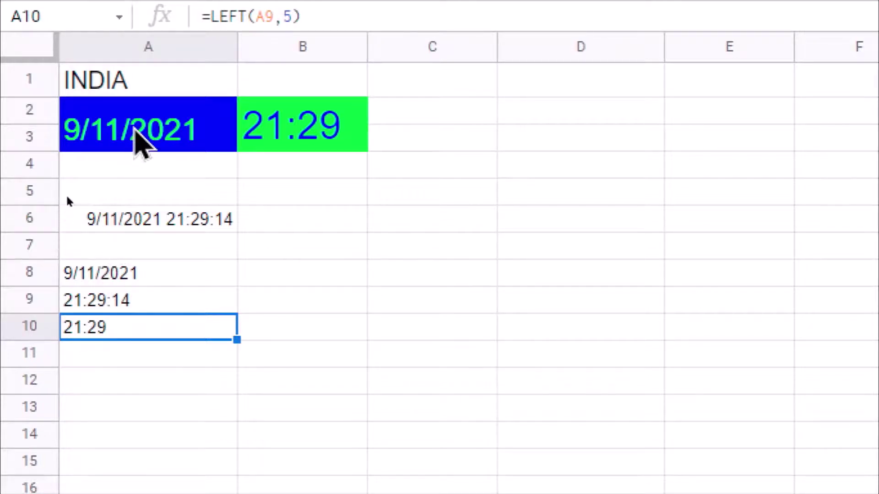
pyautogui.click(82, 133)
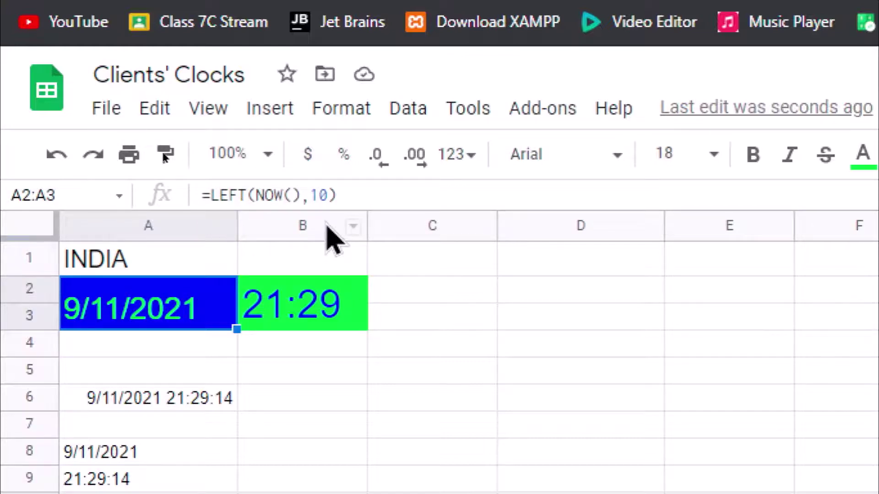
pyautogui.click(306, 327)
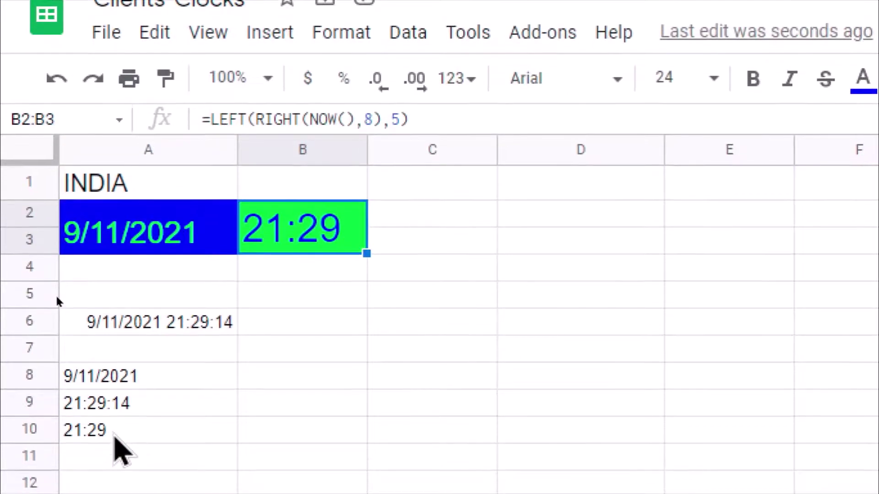
pyautogui.click(114, 443)
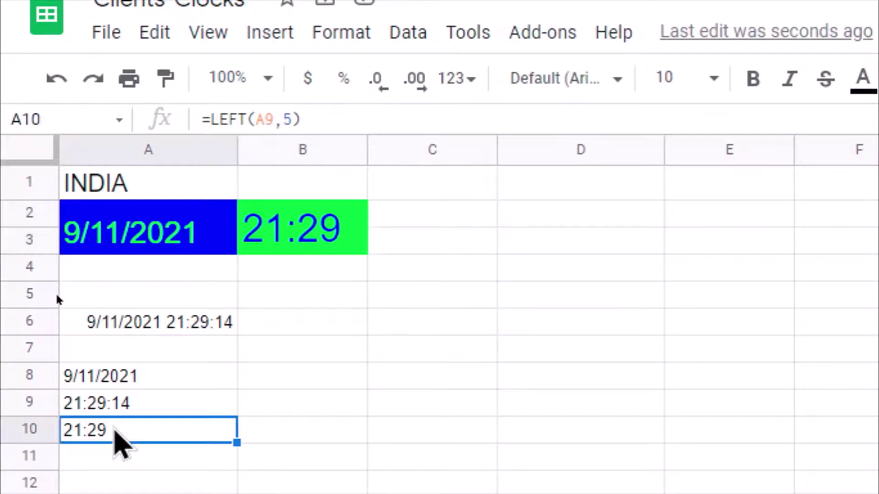
pyautogui.hotkey('shift', 'Down')
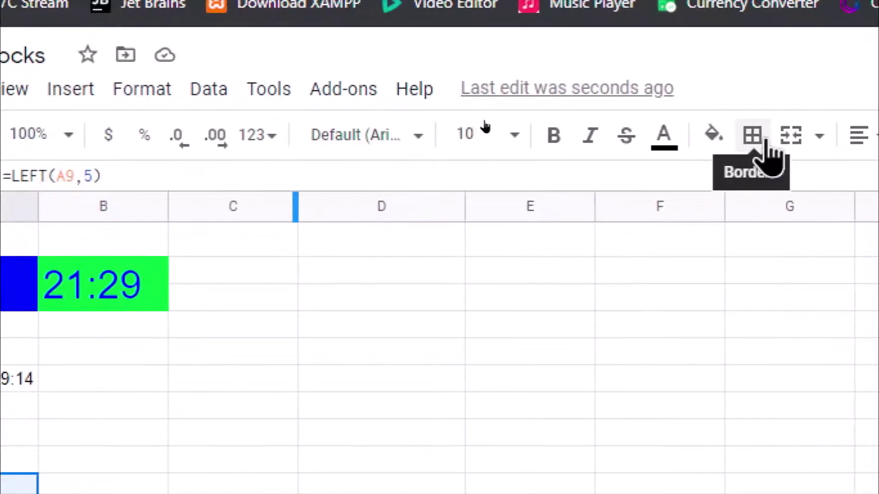
# - Merge A10:A11, fill it bright green, and make the text dark blue at 24 pt
pyautogui.click(822, 136)
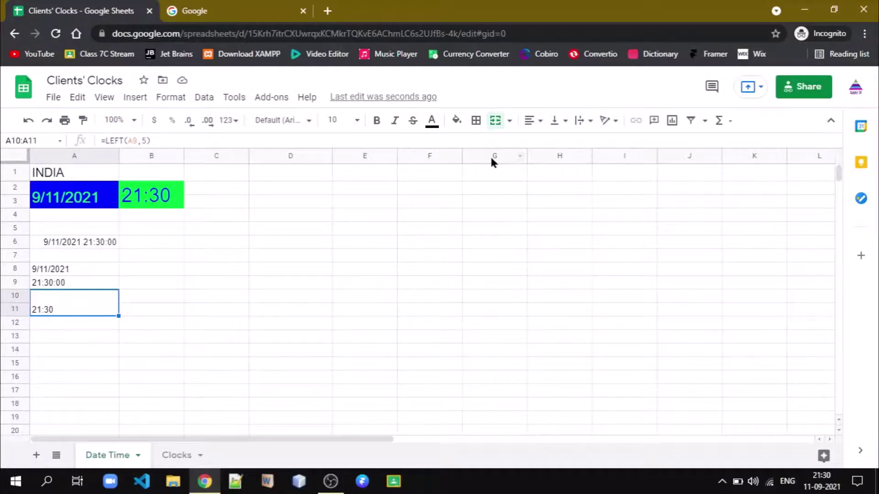
pyautogui.click(459, 127)
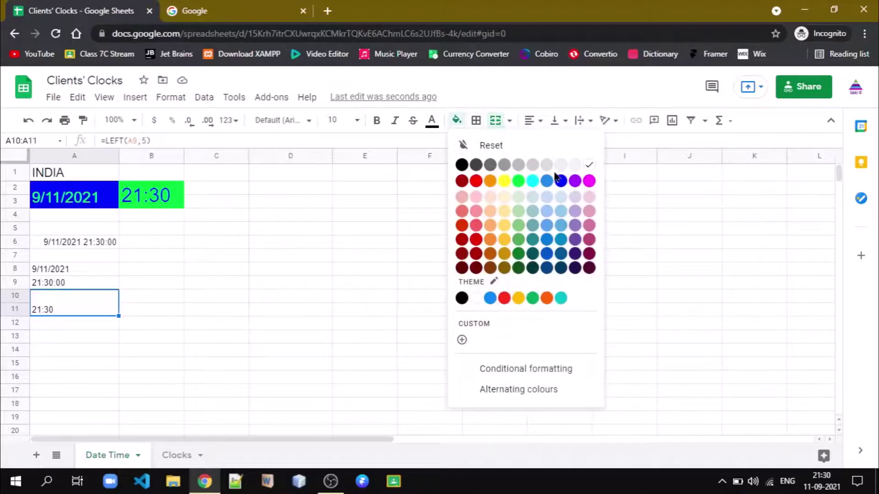
pyautogui.click(521, 182)
pyautogui.click(434, 128)
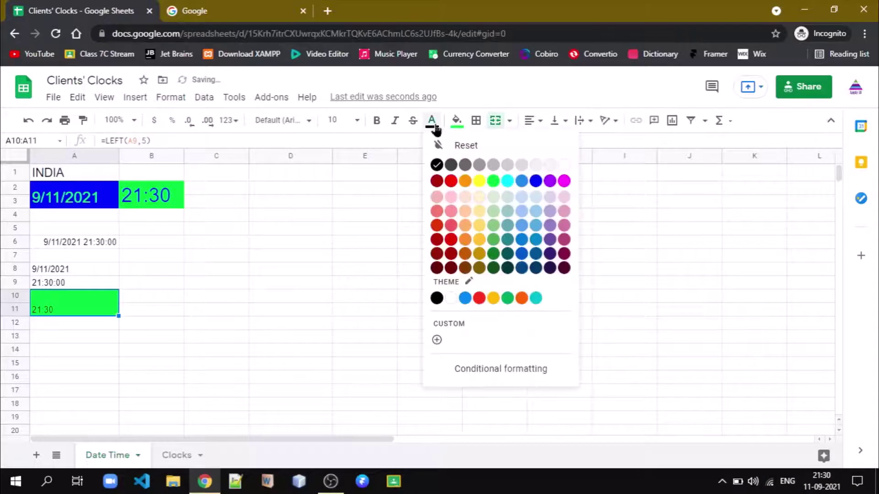
pyautogui.click(535, 182)
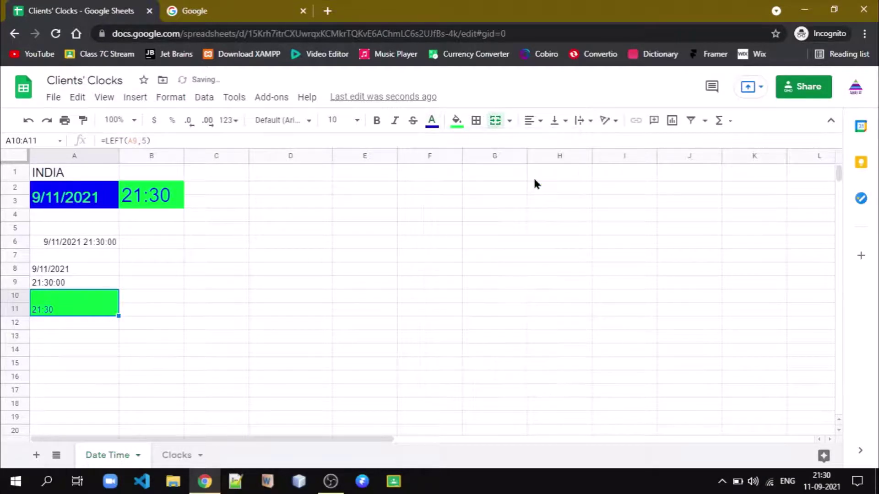
pyautogui.click(357, 122)
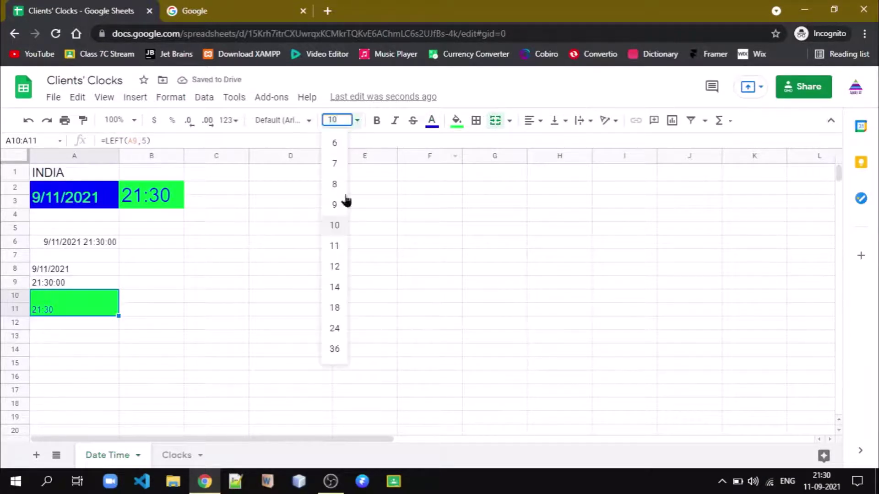
pyautogui.click(335, 350)
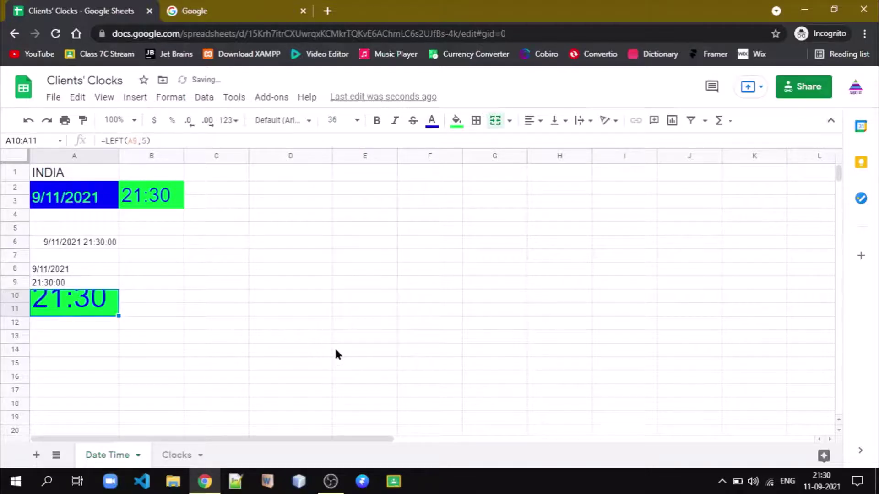
pyautogui.click(357, 122)
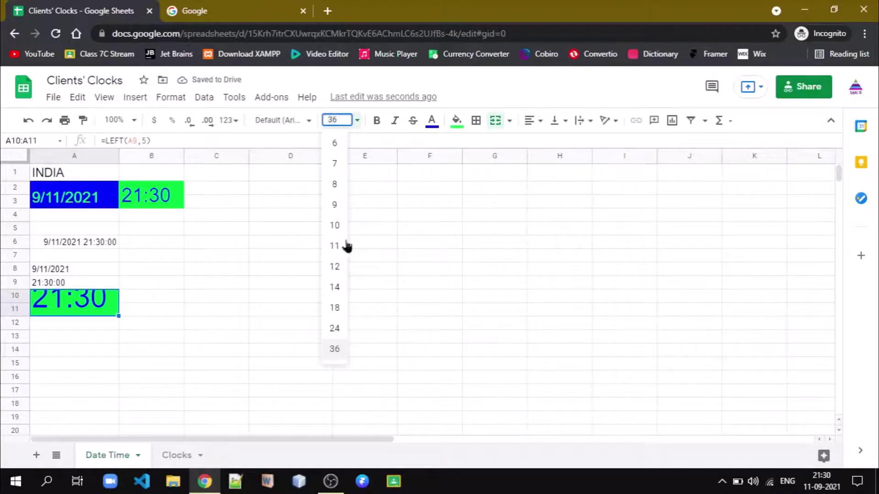
pyautogui.click(338, 328)
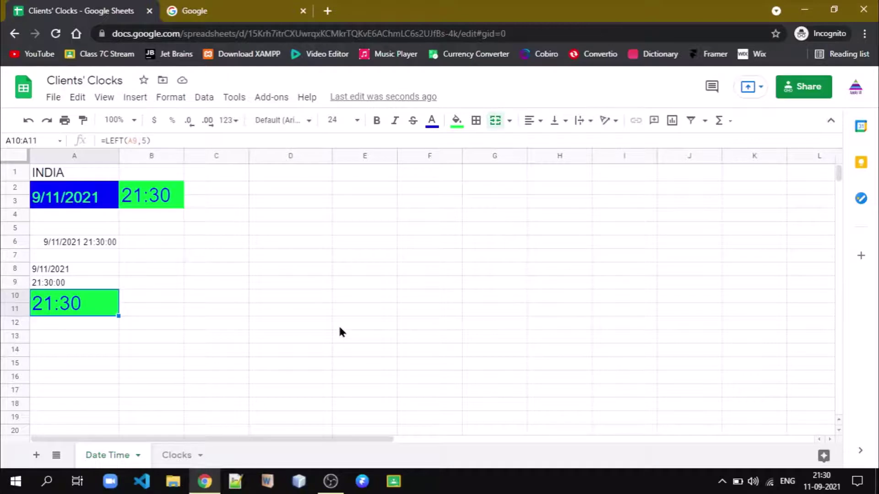
# - Check the USA heading in D1 on the Clocks sheet, then go to the Google search page
pyautogui.click(185, 457)
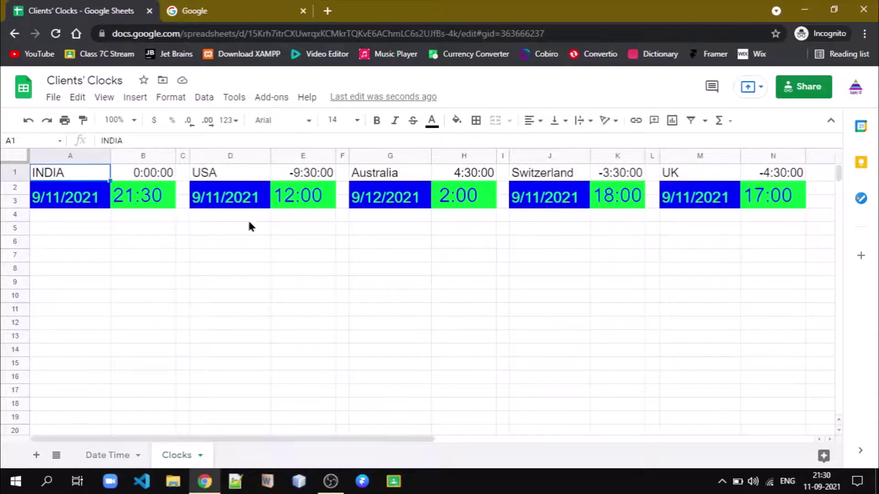
pyautogui.click(239, 176)
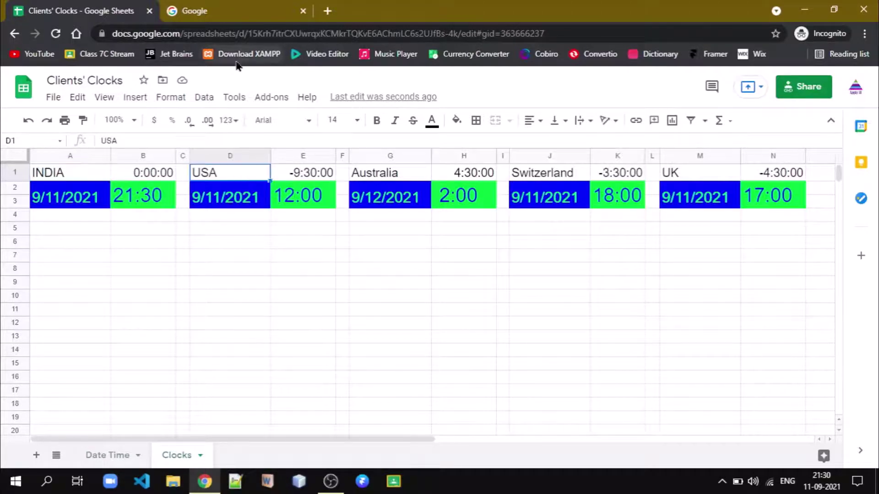
pyautogui.click(236, 19)
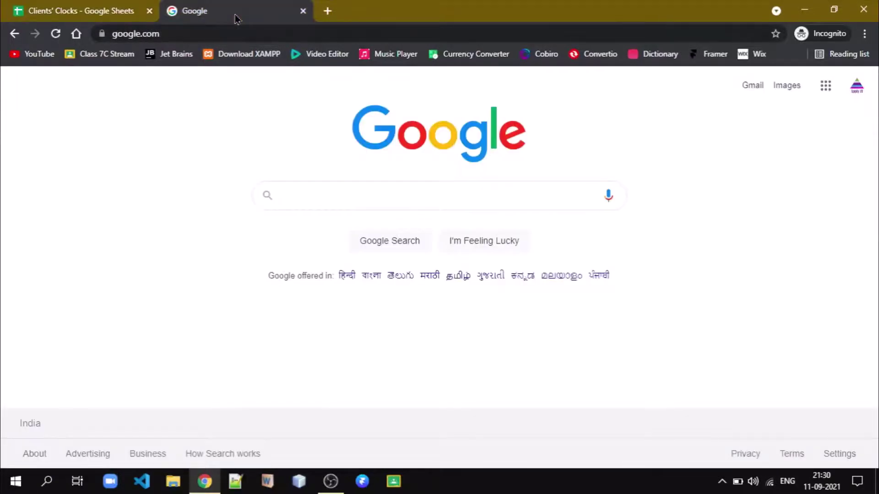
# - Search 'india vs usa time difference' to confirm India is 9.5 hours ahead of Washington, DC
pyautogui.write('india')
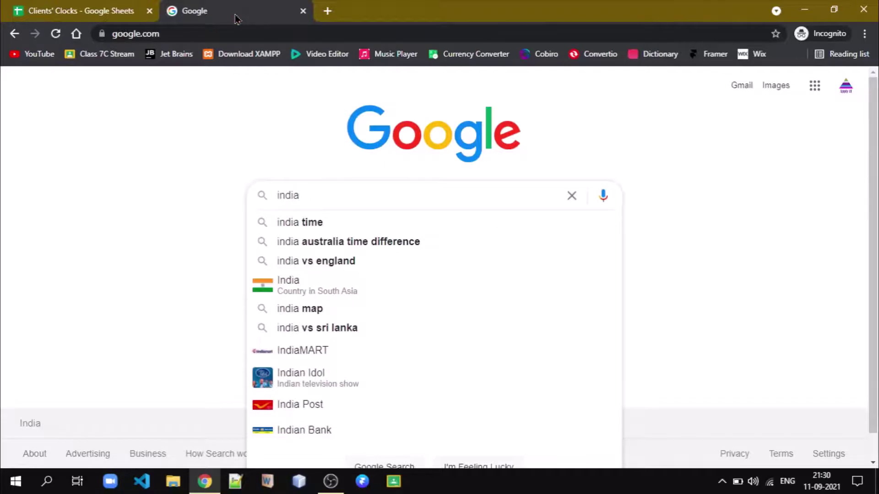
pyautogui.write(' vs ')
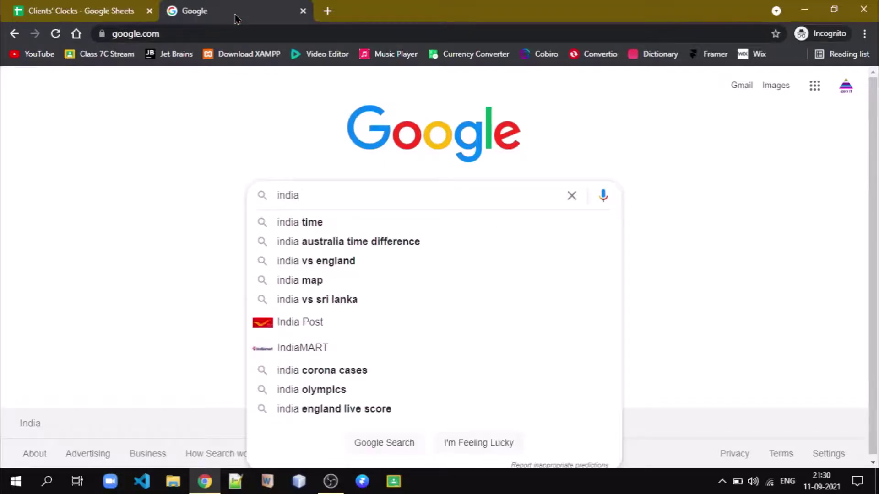
pyautogui.write('usa time')
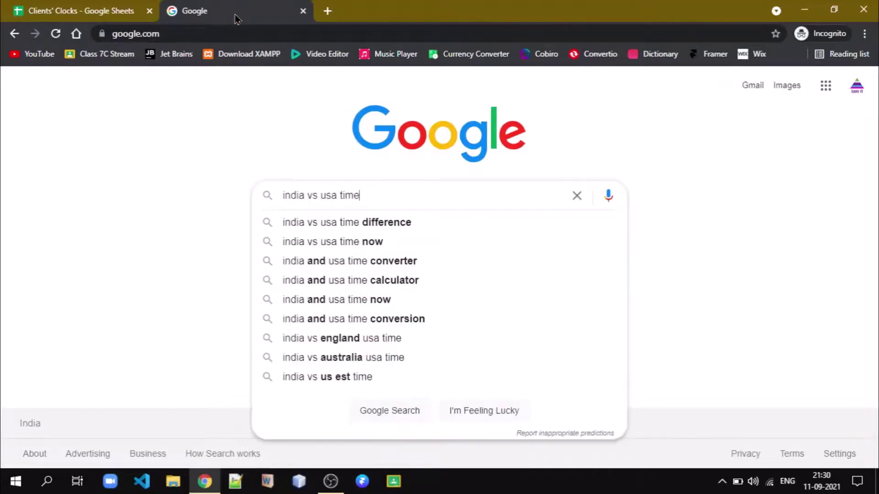
pyautogui.press('Down')
pyautogui.press('Return')
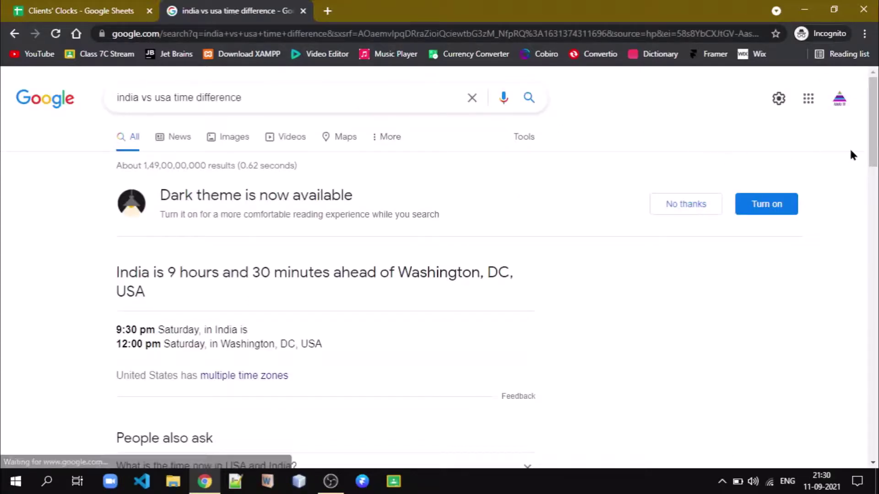
pyautogui.moveTo(871, 148); pyautogui.dragTo(866, 165)
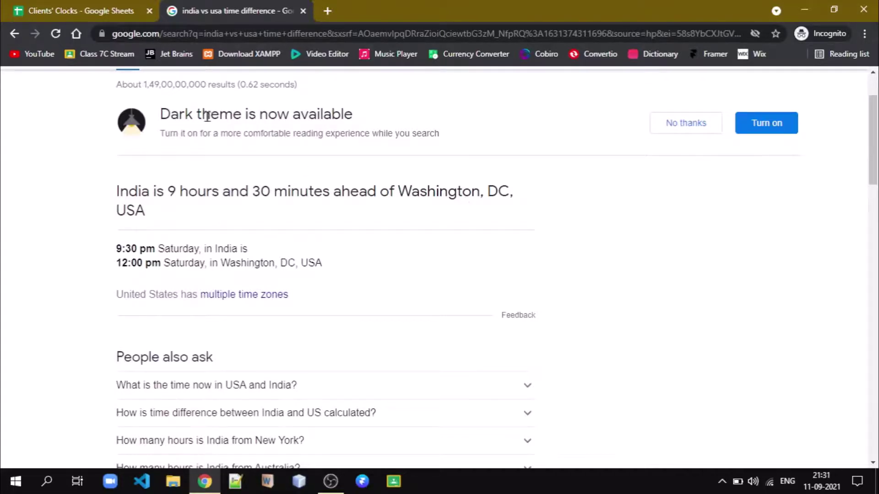
pyautogui.click(91, 18)
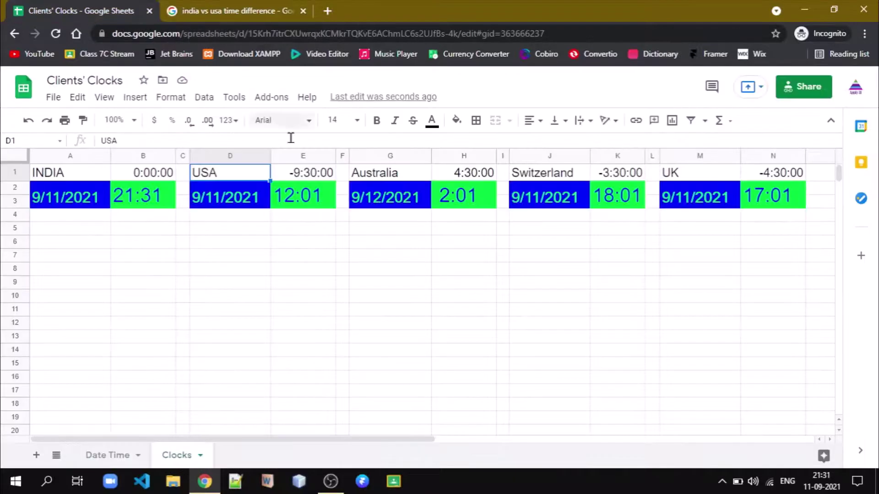
# - Check the USA offset of -9:30:00 in cell E1
pyautogui.click(308, 178)
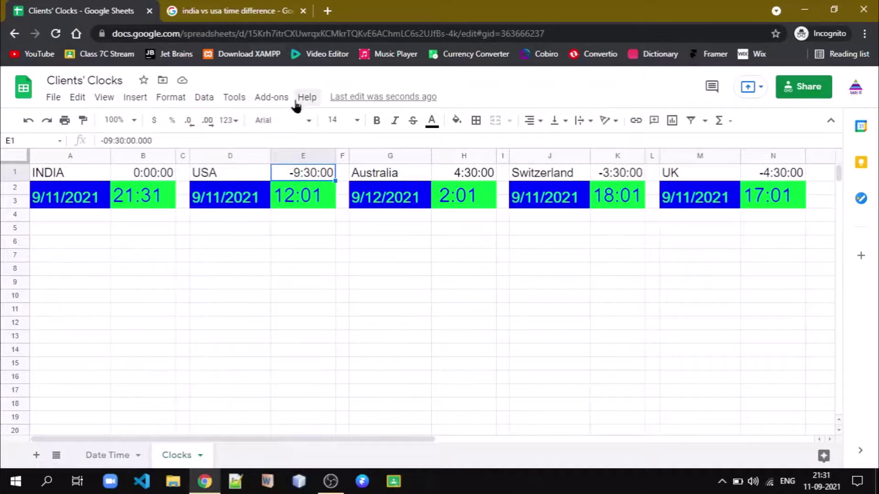
# - Change the search to India vs Australia and highlight Canberra being 4 hours 30 minutes ahead
pyautogui.click(257, 15)
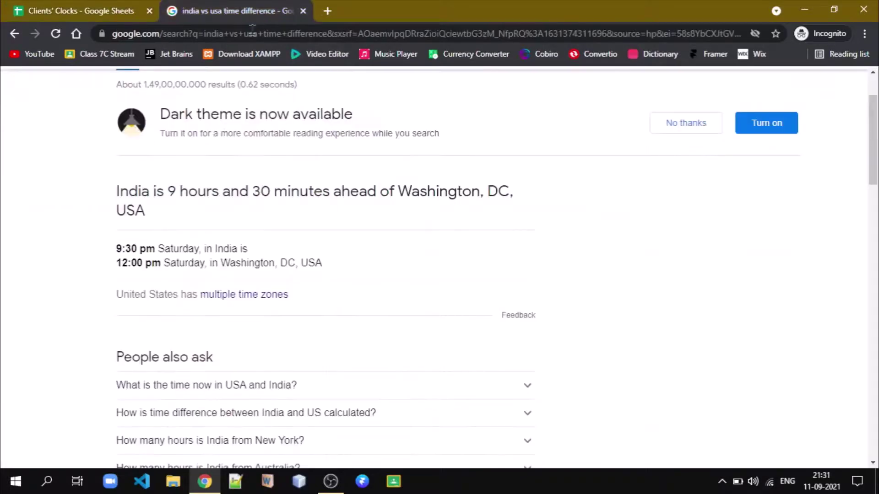
pyautogui.scroll(2, 350, 183)
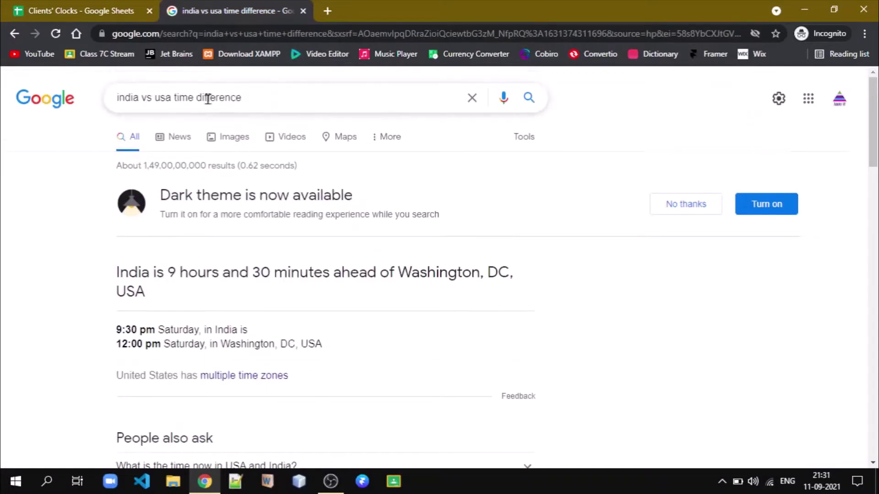
pyautogui.doubleClick(165, 99)
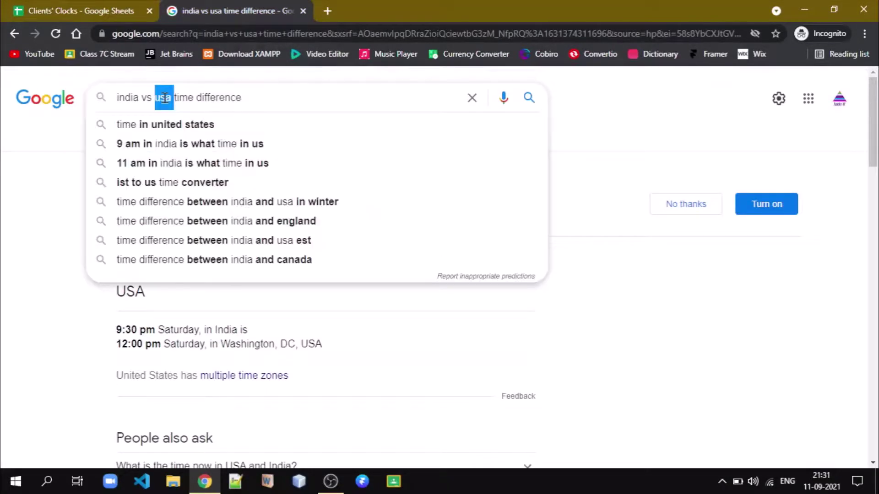
pyautogui.write('australia')
pyautogui.press('Return')
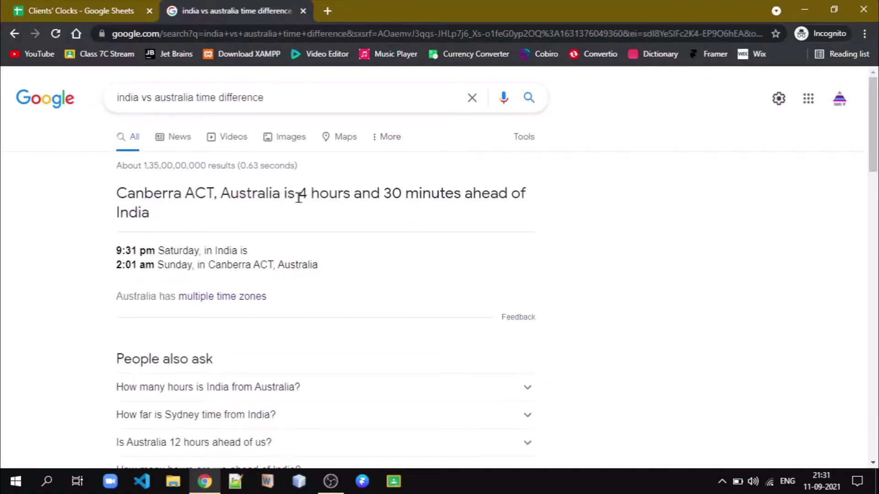
pyautogui.moveTo(298, 195); pyautogui.dragTo(328, 221)
pyautogui.click(93, 14)
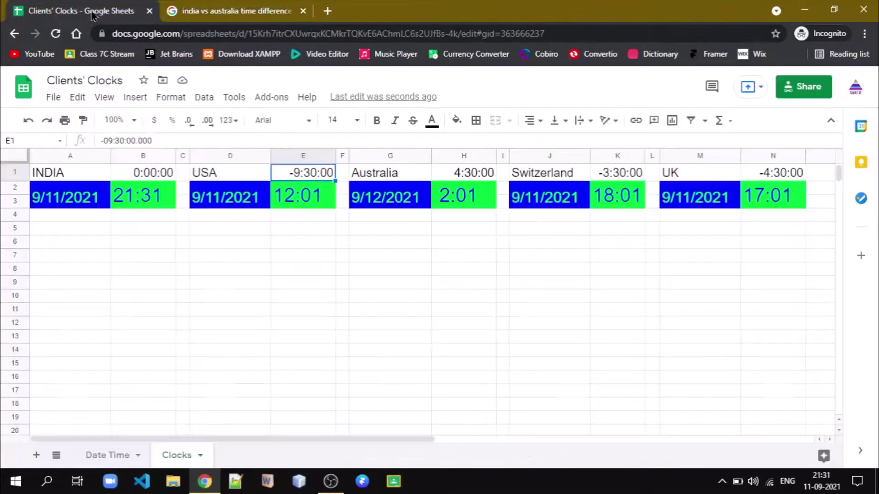
pyautogui.click(457, 176)
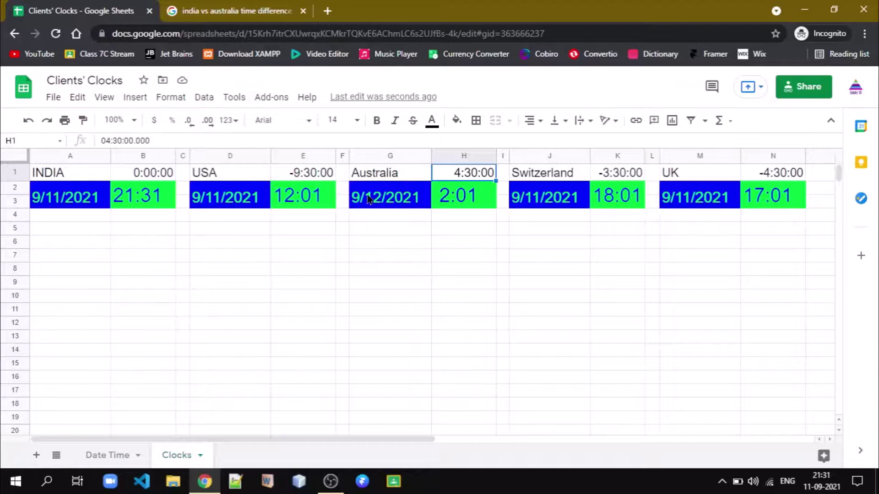
pyautogui.click(157, 172)
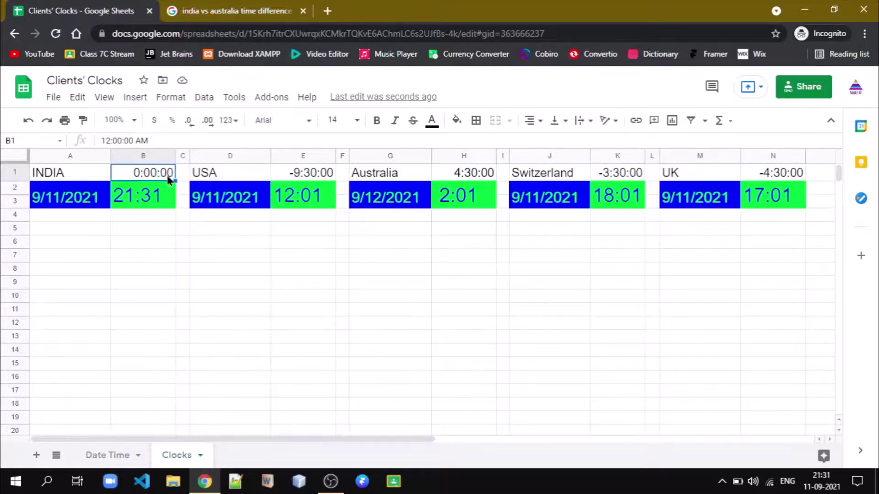
pyautogui.click(90, 200)
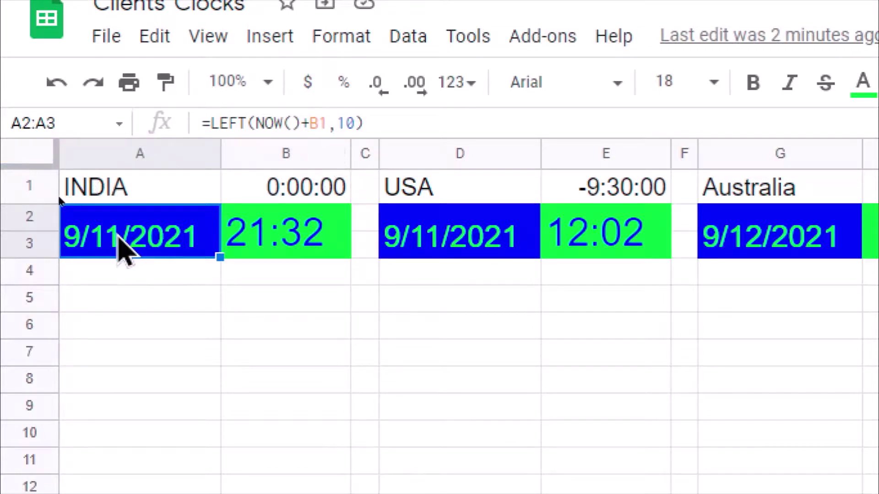
pyautogui.click(322, 224)
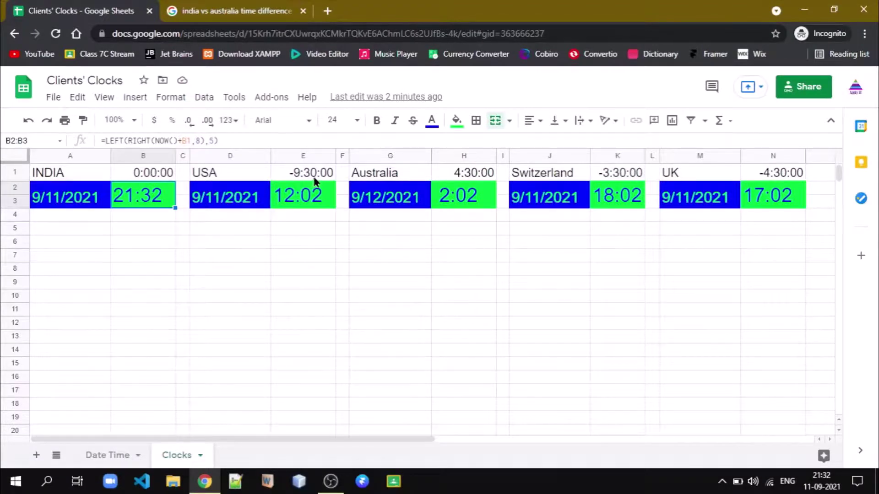
pyautogui.click(322, 177)
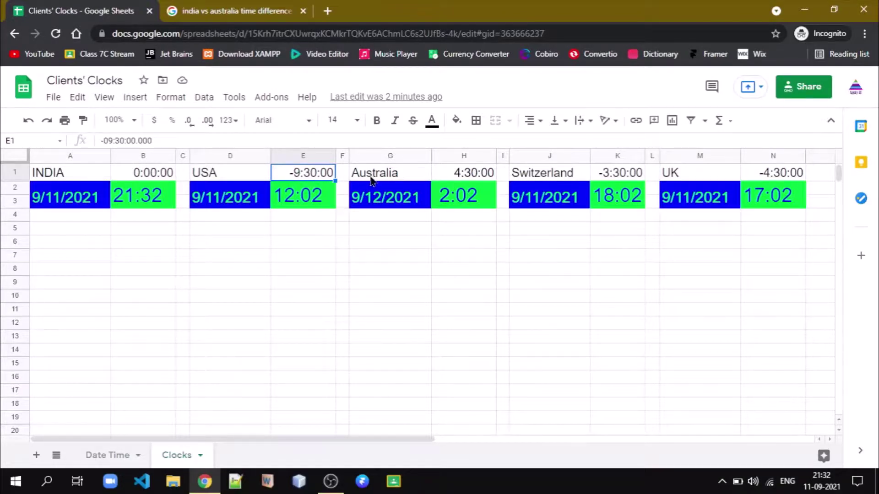
pyautogui.click(405, 176)
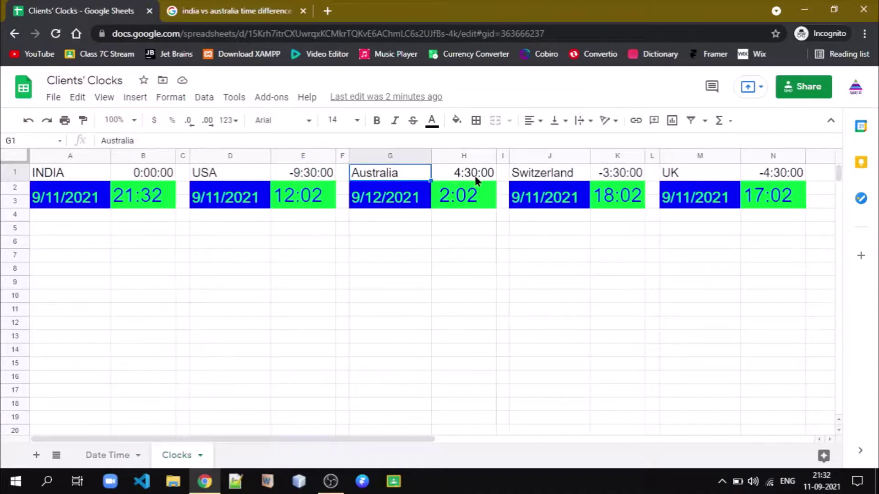
pyautogui.click(605, 178)
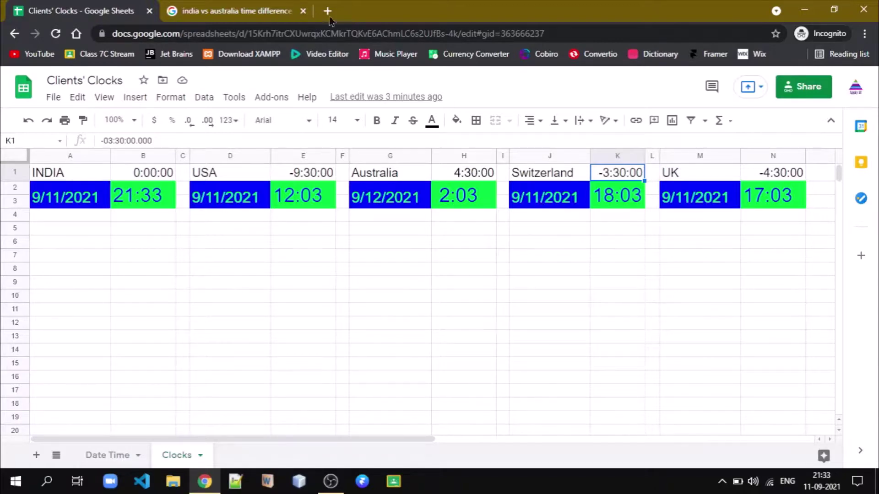
# - Search Google for 'switzerland time' (6:03 pm, GMT+2) and go back to the Clients' Clocks sheet
pyautogui.click(262, 10)
pyautogui.click(289, 89)
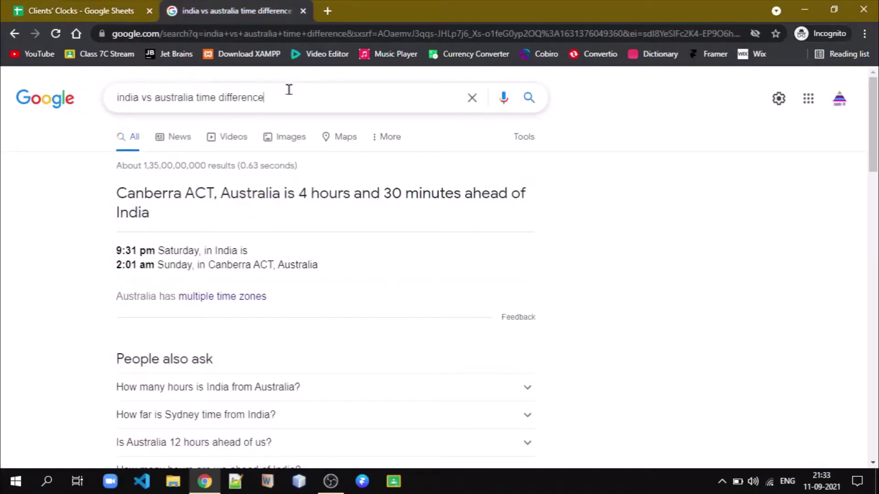
pyautogui.hotkey('ctrl', 'a')
pyautogui.write('swit')
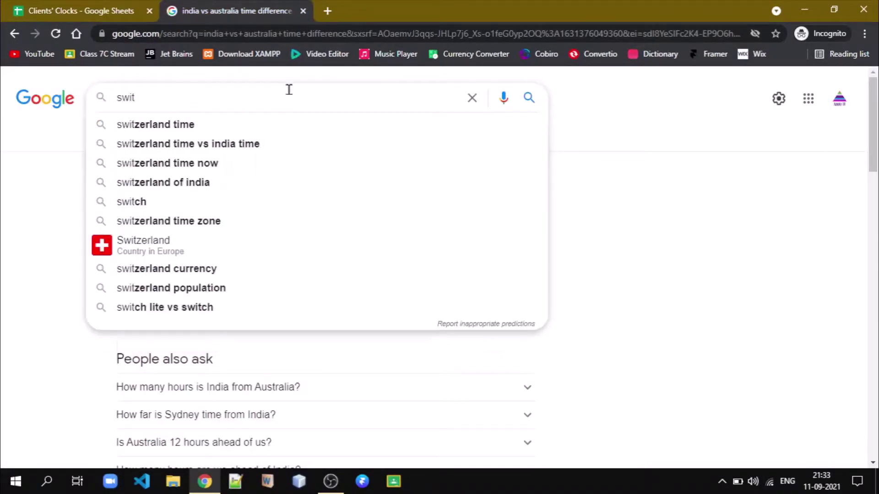
pyautogui.press('Down')
pyautogui.press('Return')
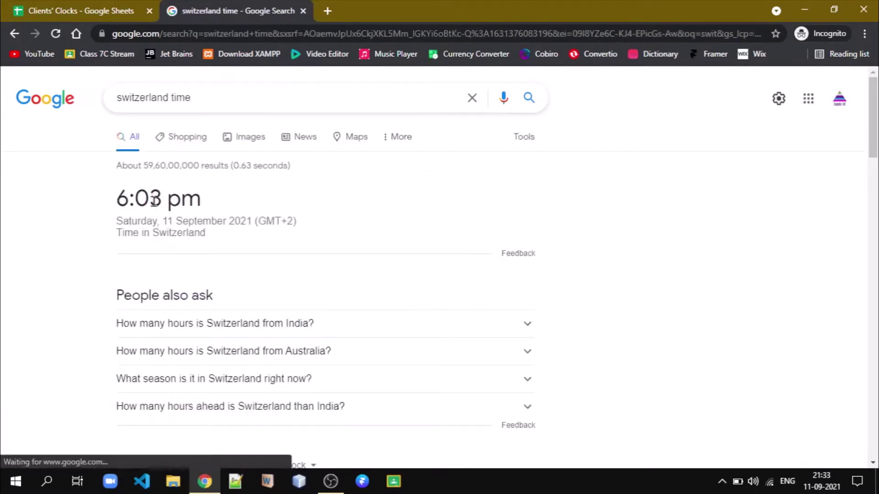
pyautogui.click(105, 21)
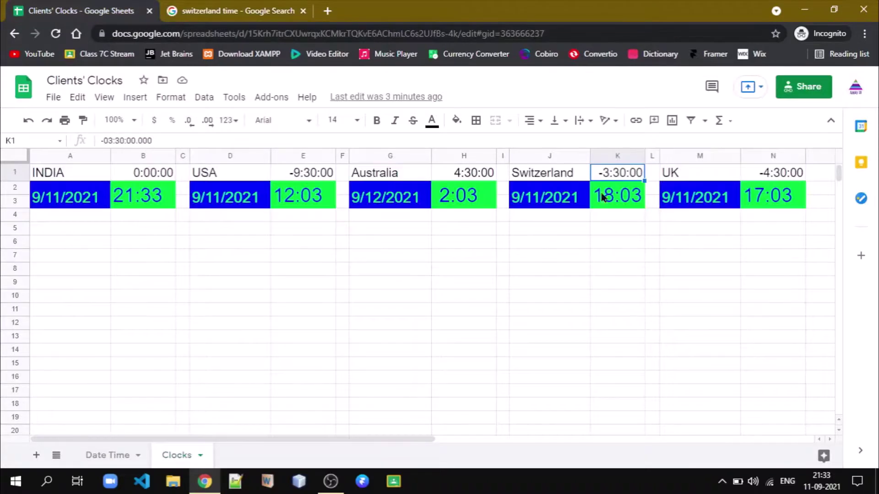
pyautogui.click(616, 205)
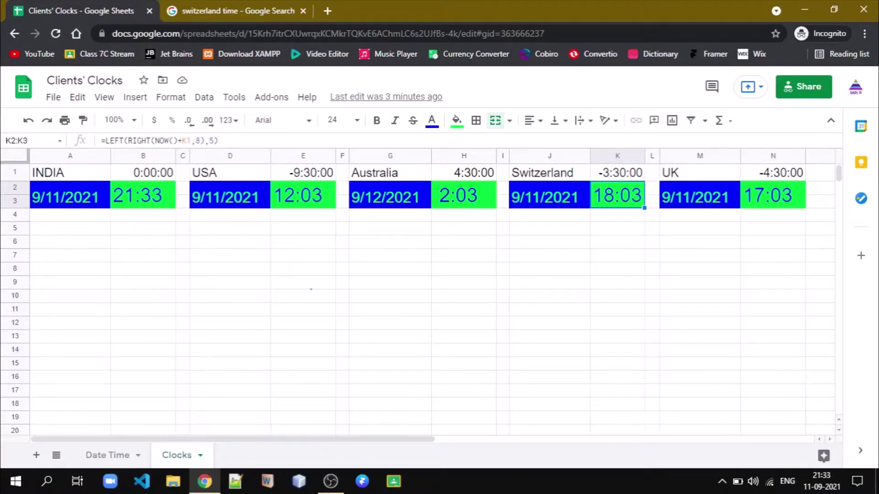
pyautogui.moveTo(351, 224); pyautogui.dragTo(392, 209)
# - Change the search to 'australia time', showing 2:03 am Sunday 12 September 2021 in Canberra
pyautogui.click(261, 14)
pyautogui.click(236, 95)
pyautogui.press('Home')
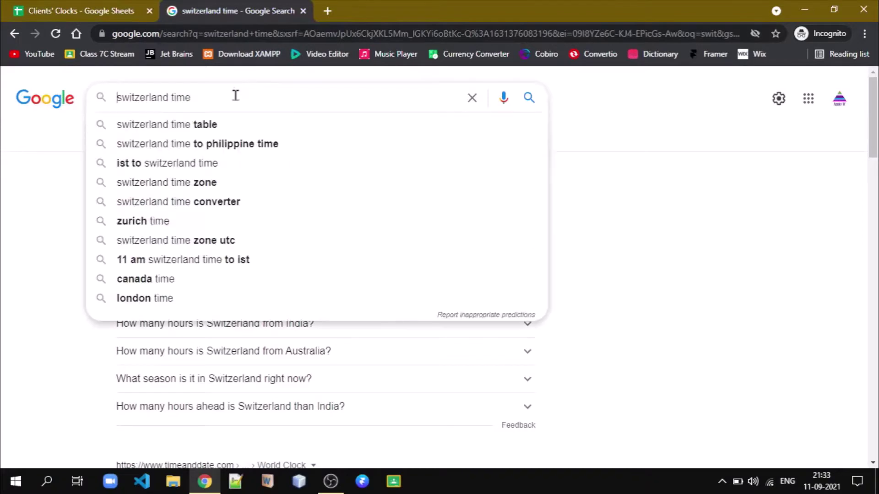
pyautogui.hotkey('ctrl', 'shift', 'Right')
pyautogui.write('austr')
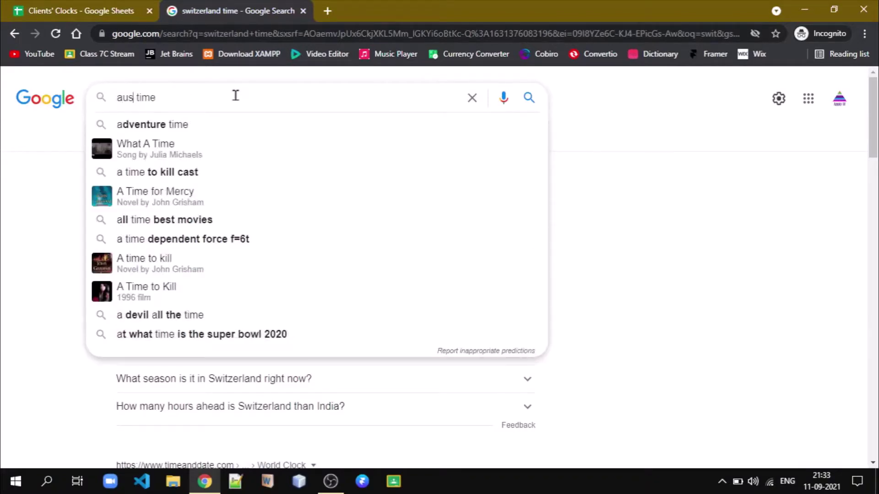
pyautogui.write('alia')
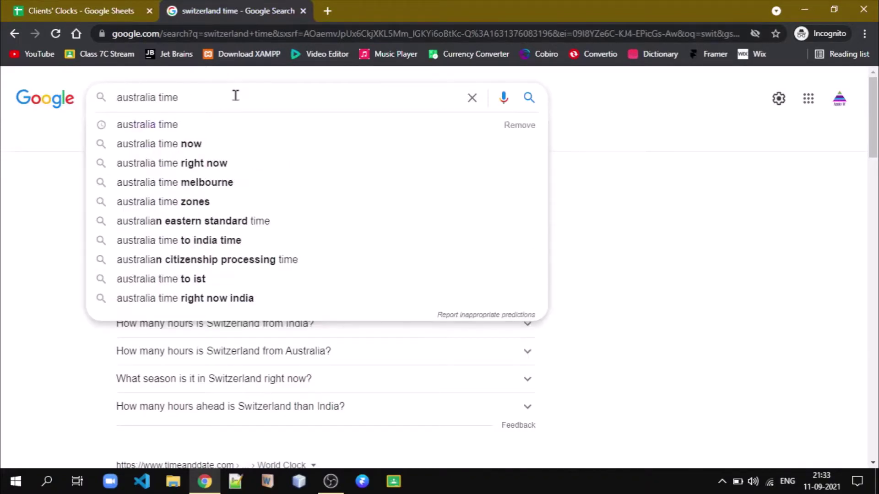
pyautogui.press('Return')
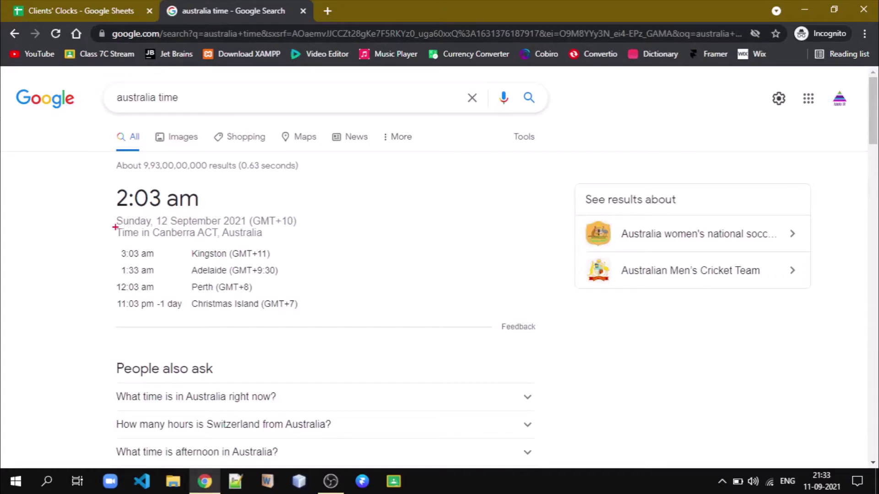
pyautogui.moveTo(115, 227); pyautogui.dragTo(249, 227)
pyautogui.moveTo(103, 182); pyautogui.dragTo(208, 216)
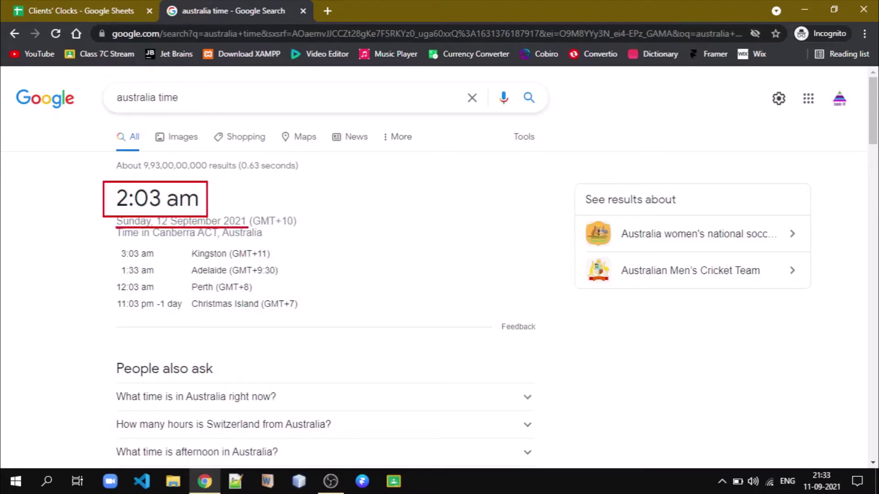
pyautogui.click(79, 13)
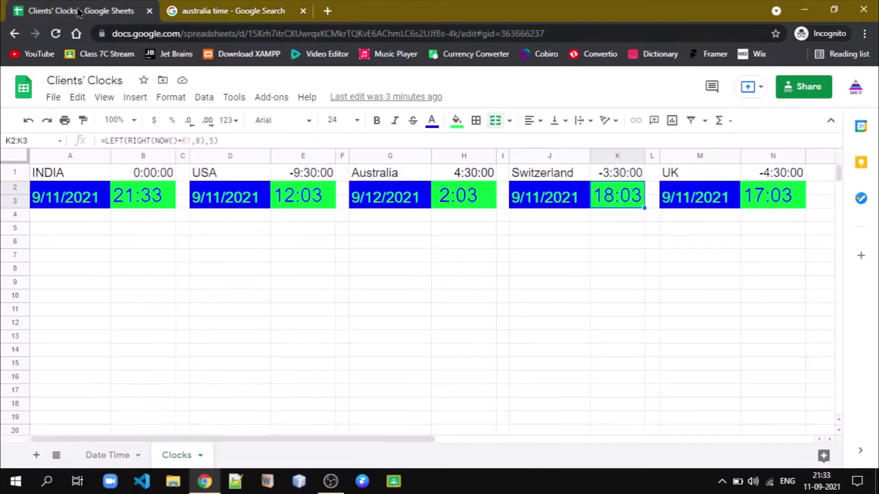